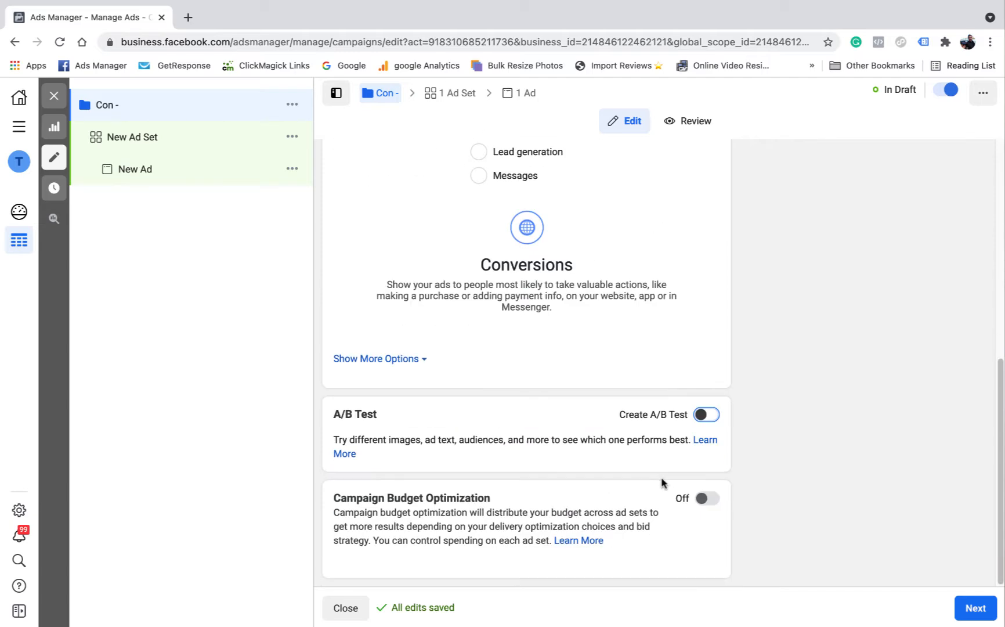
# Step: Proceed to the campaign's ad set and rename it "con -"
pyautogui.click(976, 608)
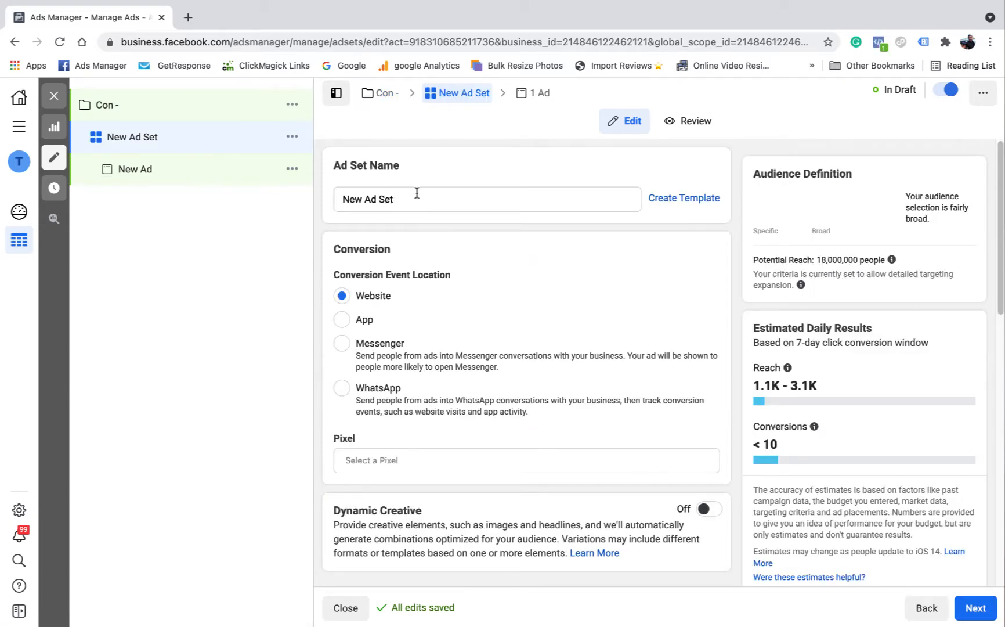
pyautogui.tripleClick(406, 198)
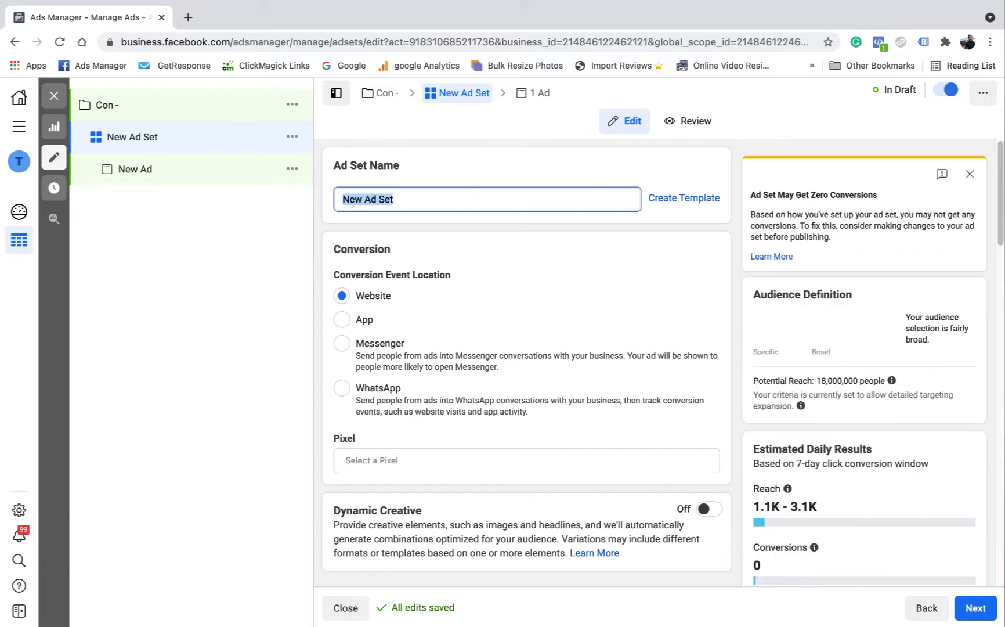
pyautogui.write('con -')
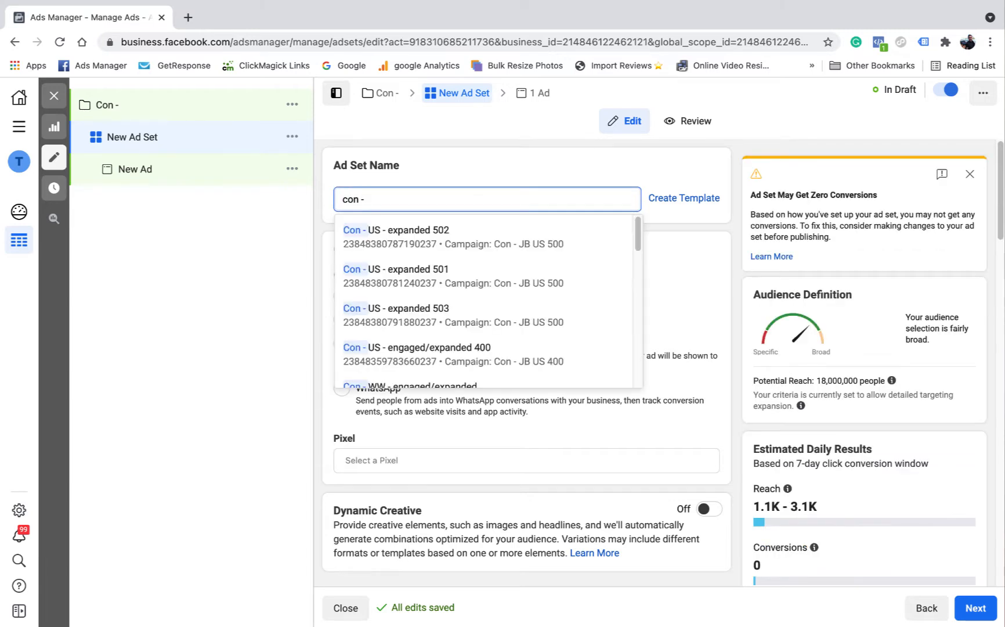
pyautogui.click(448, 165)
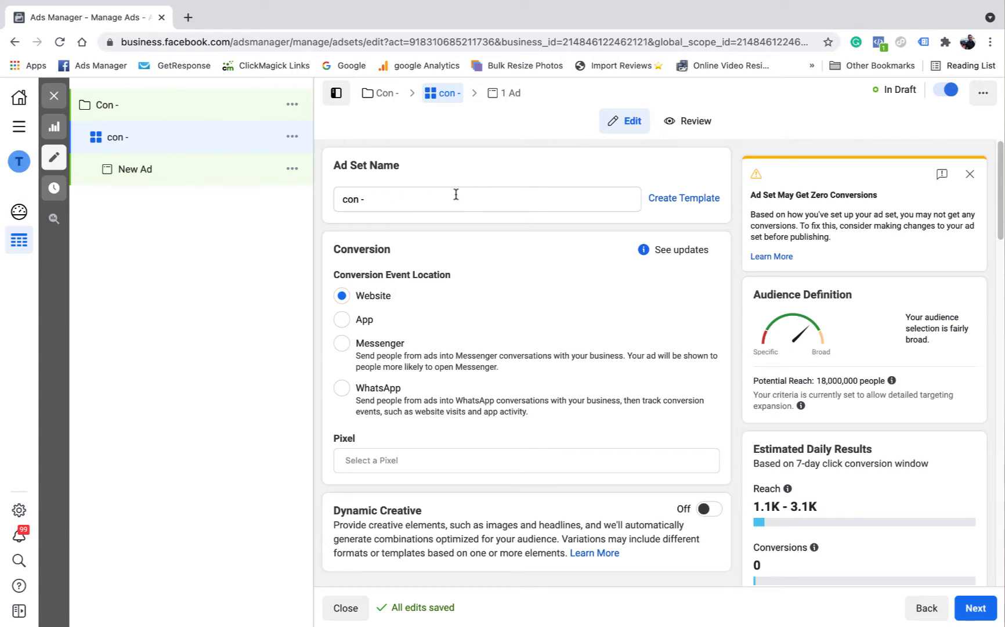
# Step: Select Fluffy2 as the pixel for the website conversion location
pyautogui.scroll(-3, 456, 197)
pyautogui.scroll(3, 441, 221)
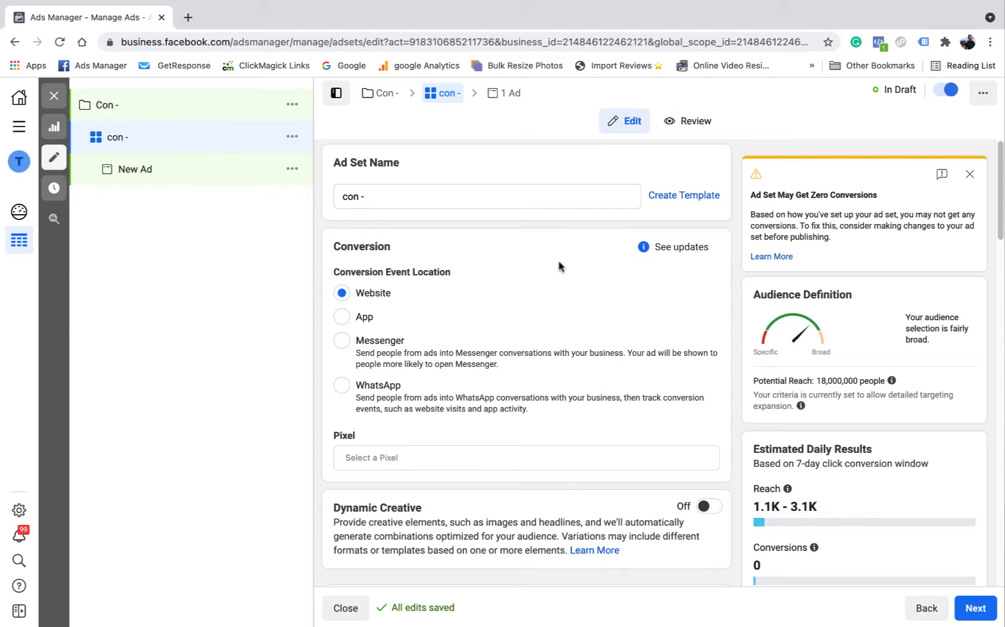
pyautogui.scroll(-2, 562, 273)
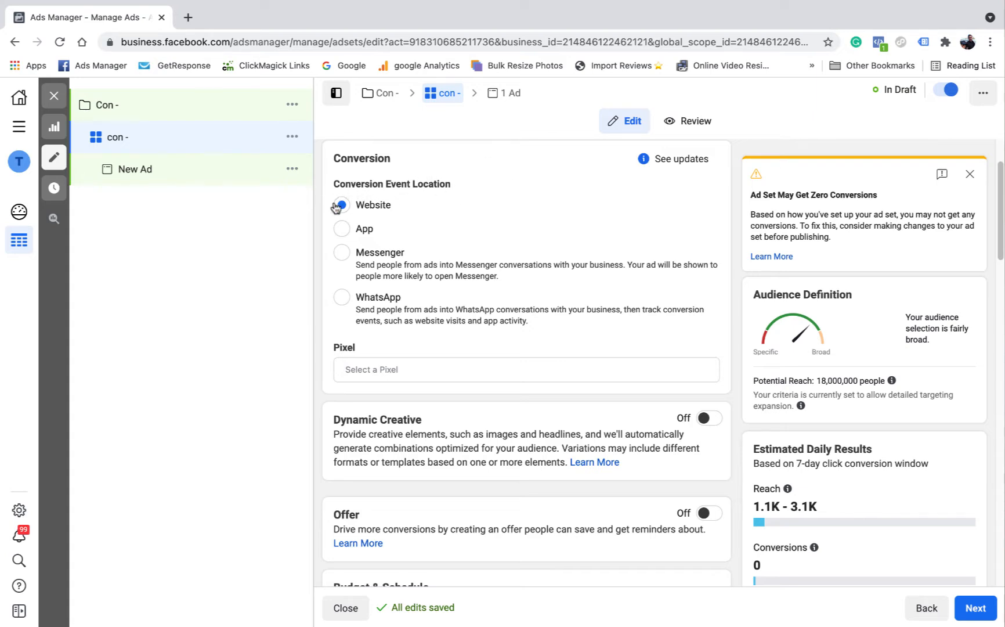
pyautogui.click(422, 368)
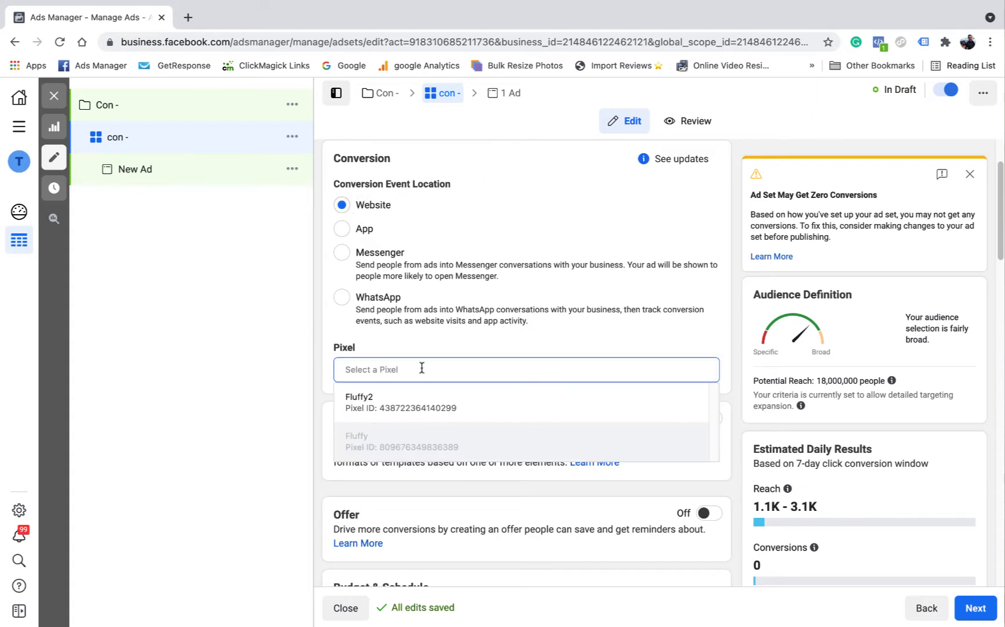
pyautogui.click(409, 385)
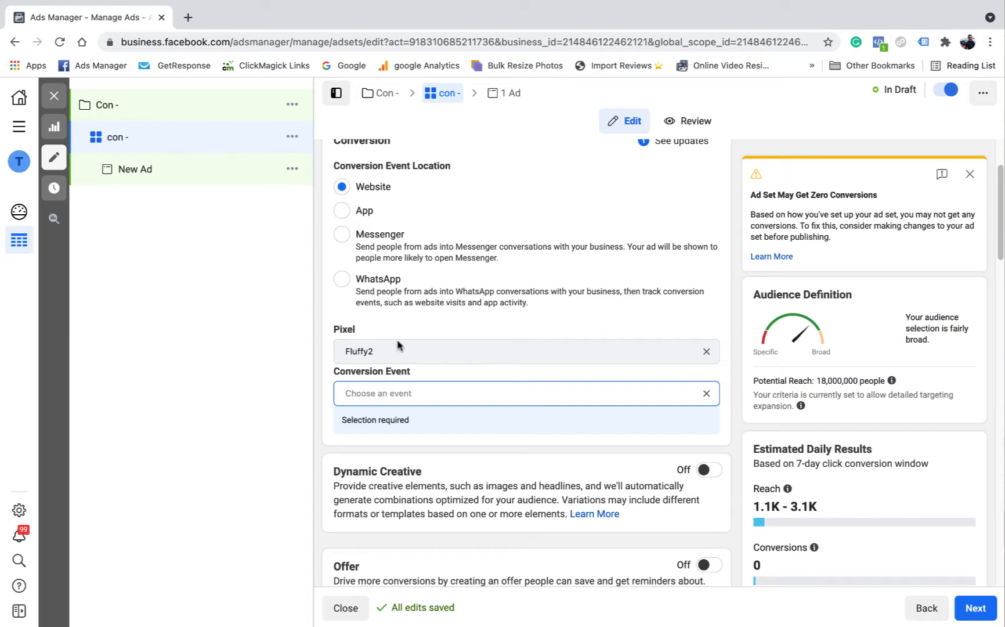
# Step: Choose Purchase from the active events as the ad set's conversion event
pyautogui.click(441, 395)
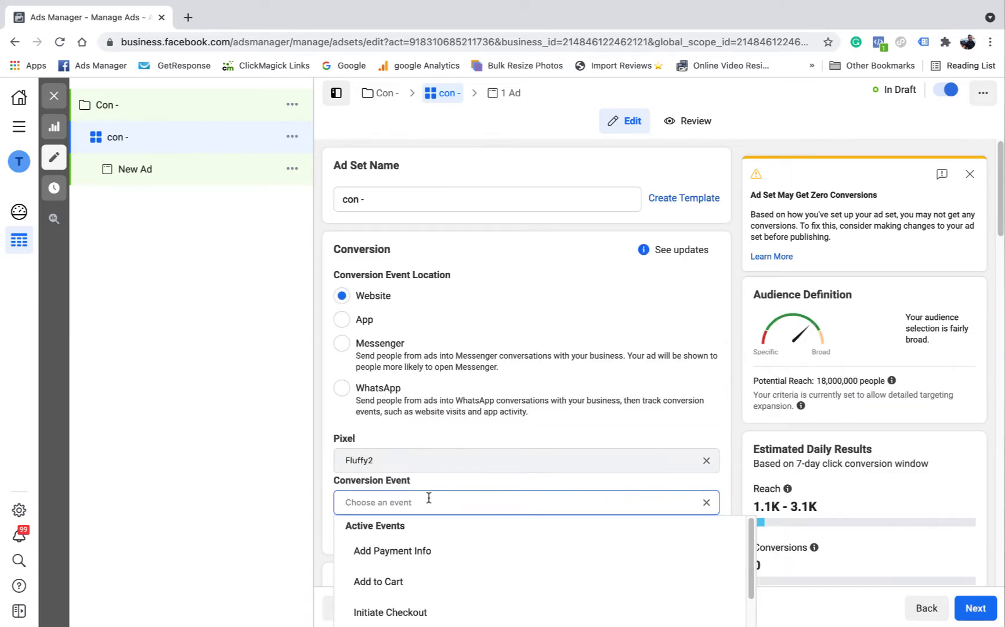
pyautogui.scroll(-1, 425, 493)
pyautogui.scroll(-1, 436, 537)
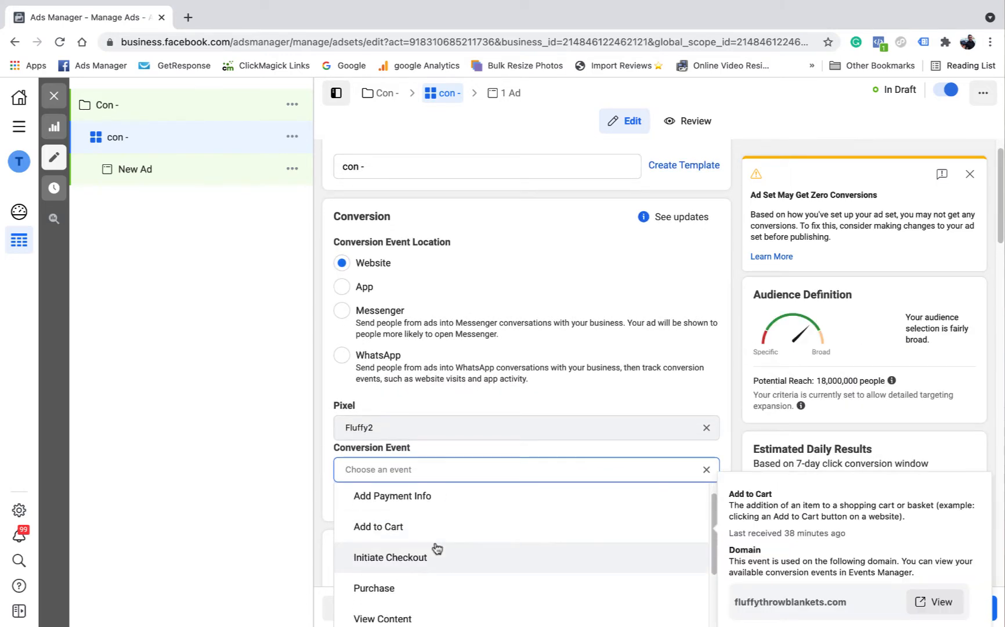
pyautogui.click(415, 583)
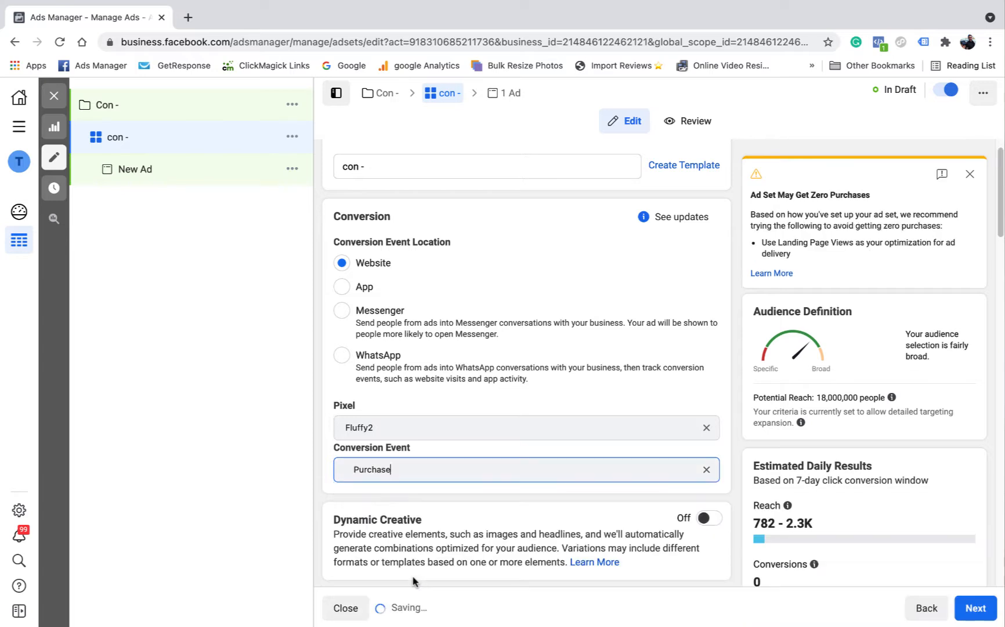
pyautogui.click(727, 492)
# Step: Clear the conversion event and replace it with Add to Cart
pyautogui.scroll(-1, 727, 491)
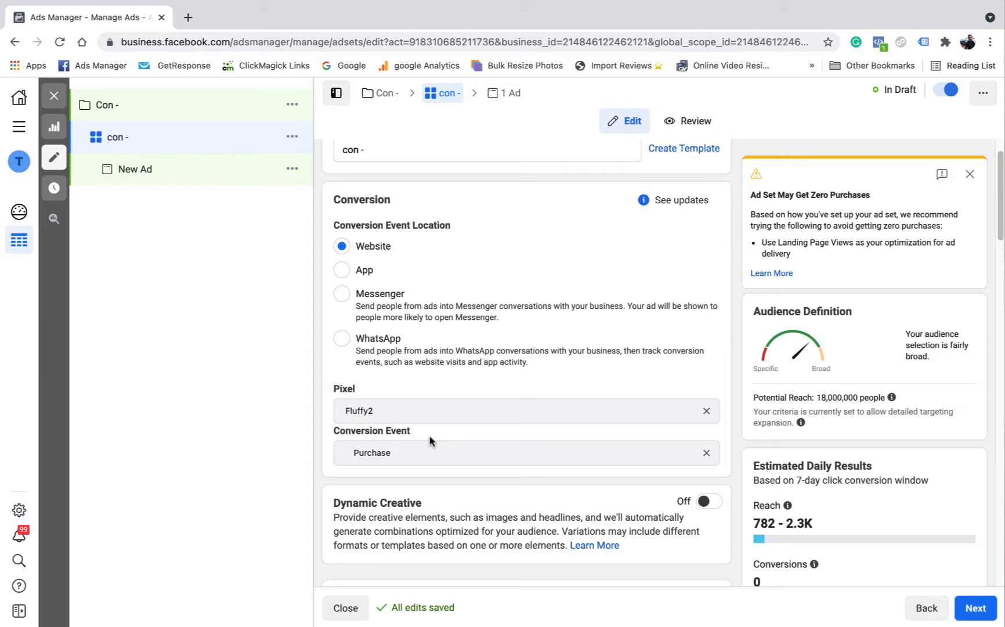
pyautogui.scroll(1, 435, 446)
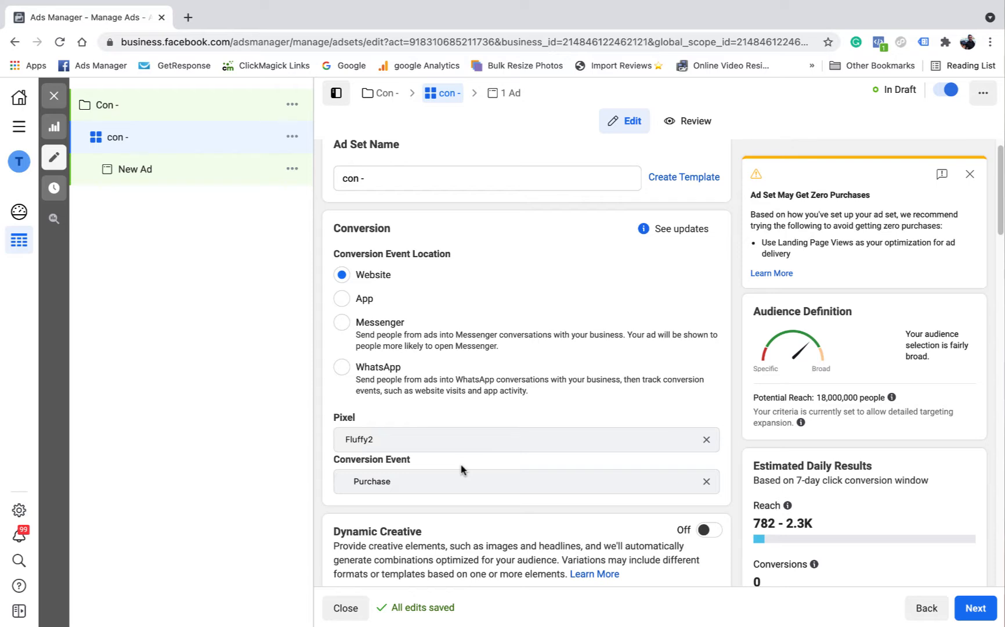
pyautogui.scroll(-1, 460, 470)
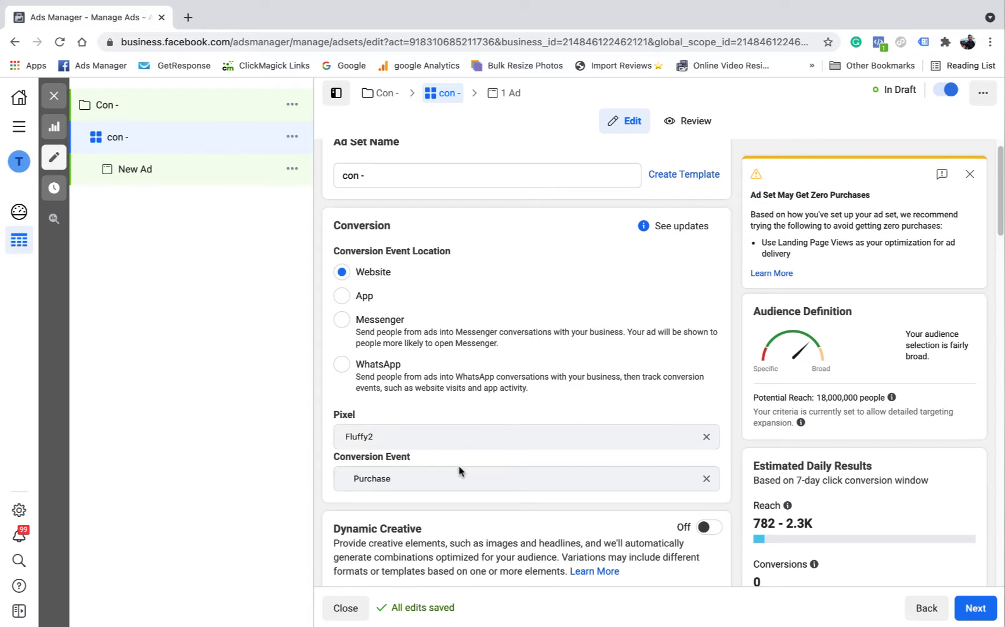
pyautogui.scroll(-1, 676, 468)
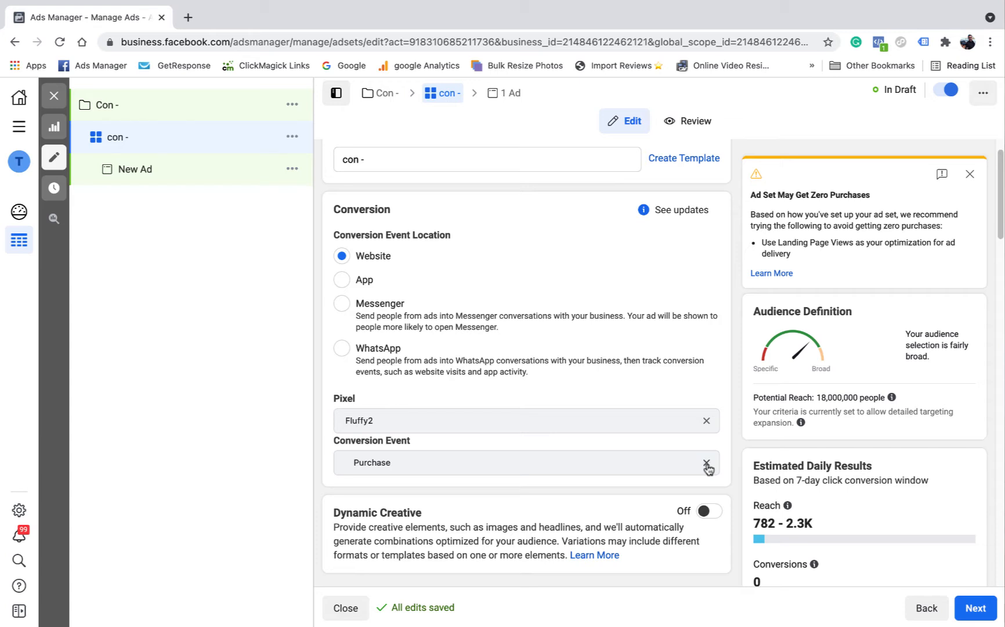
pyautogui.scroll(-4, 708, 469)
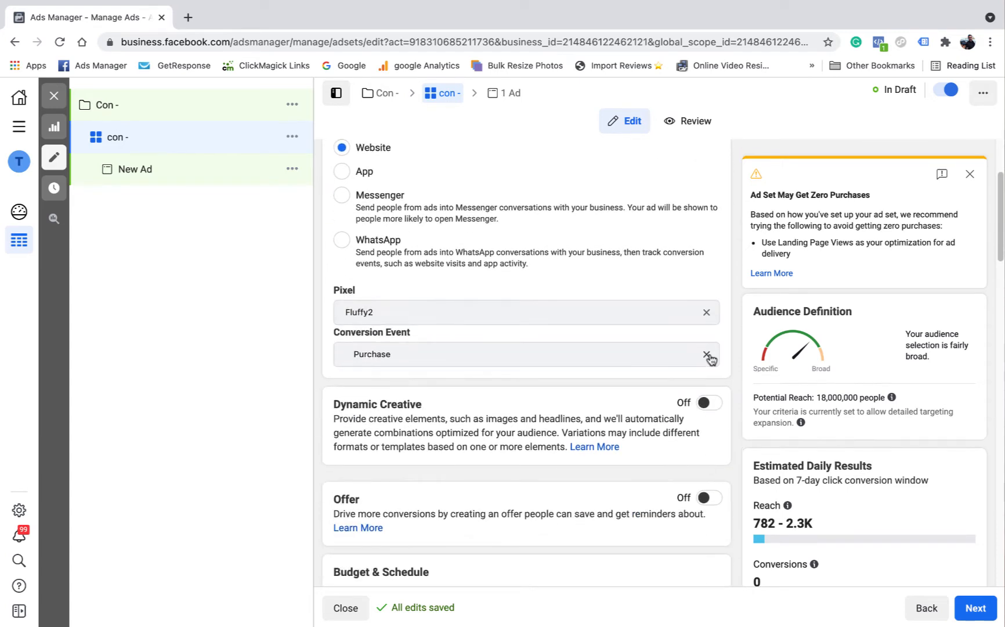
pyautogui.click(707, 354)
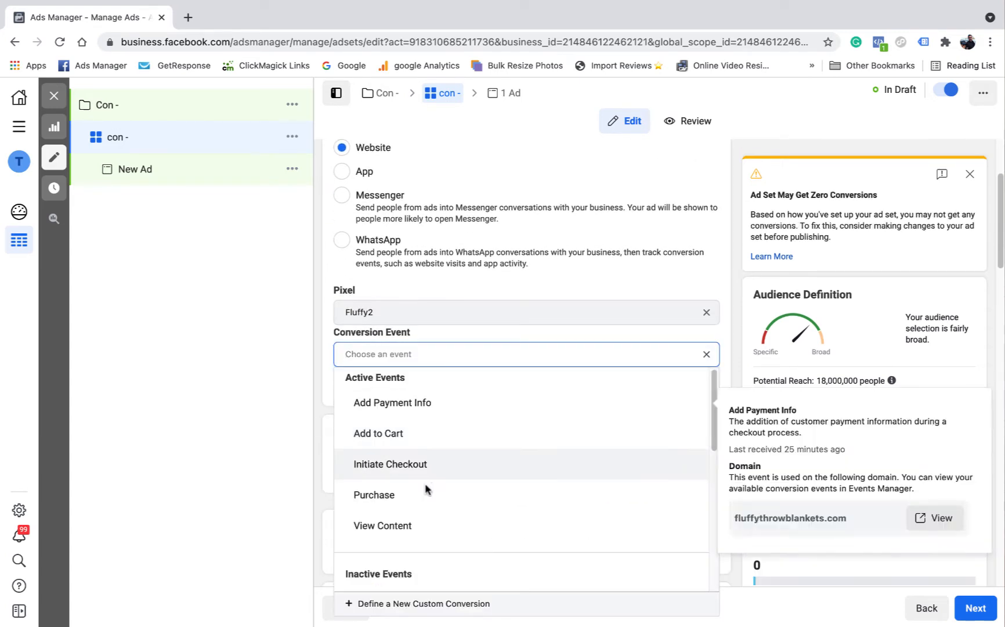
pyautogui.click(412, 430)
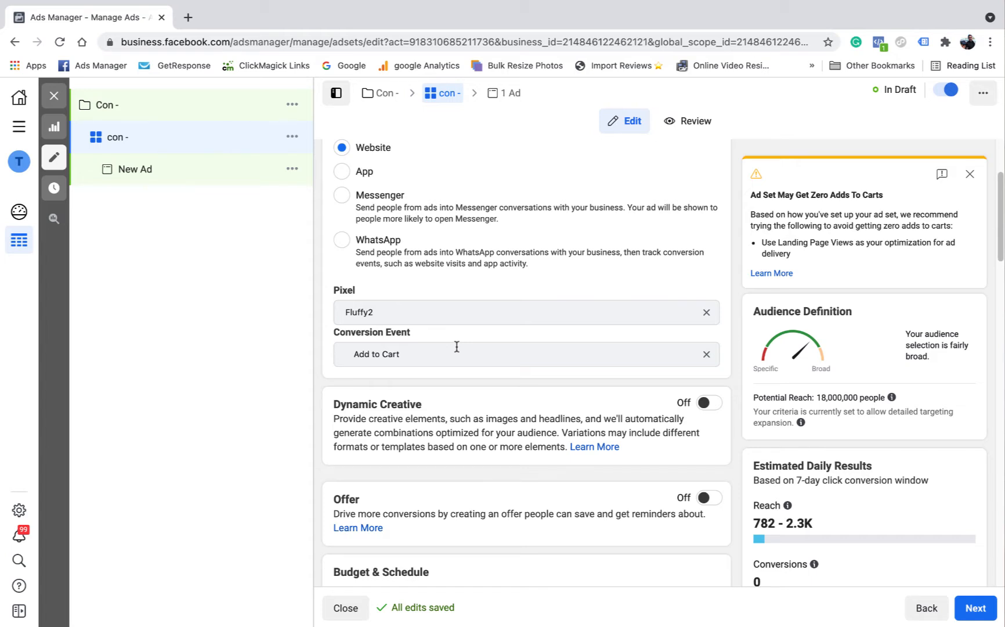
# Step: Switch the conversion event back to Purchase
pyautogui.click(706, 354)
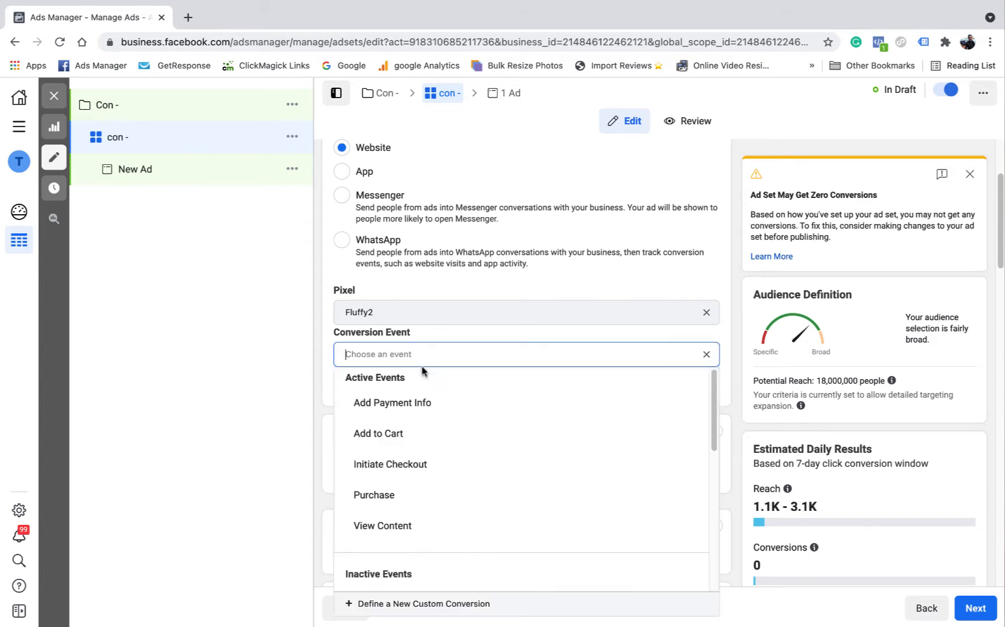
pyautogui.click(404, 495)
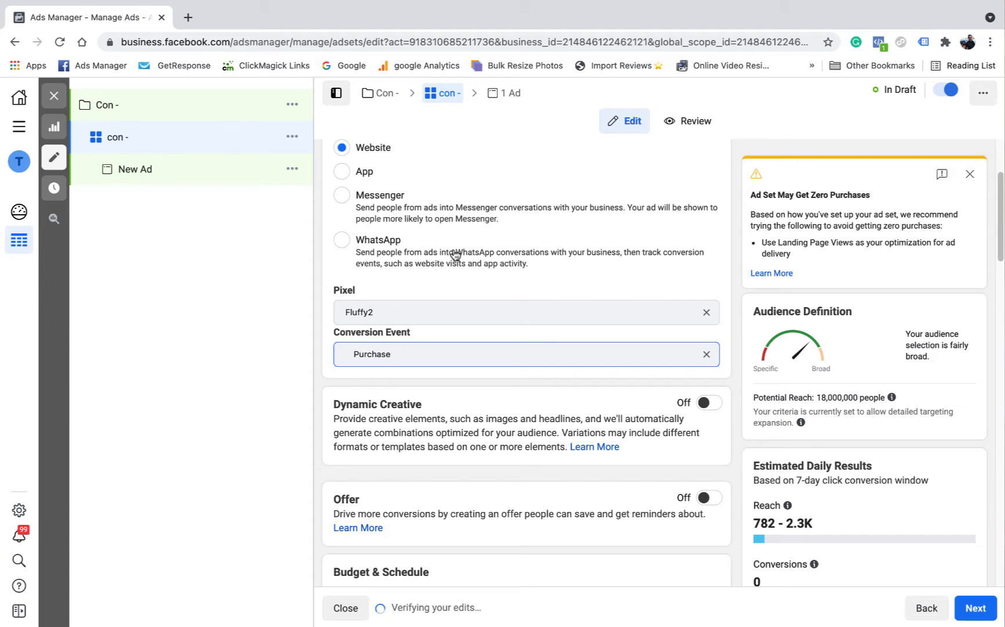
pyautogui.click(731, 325)
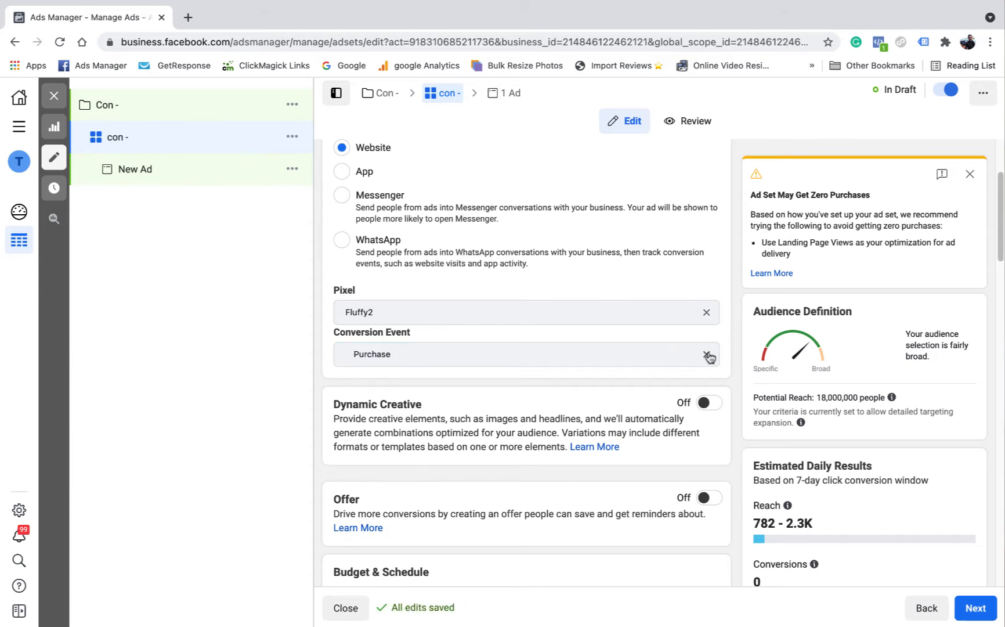
# Step: Turn Dynamic Creative on for the ad set and switch it off again
pyautogui.scroll(-3, 730, 383)
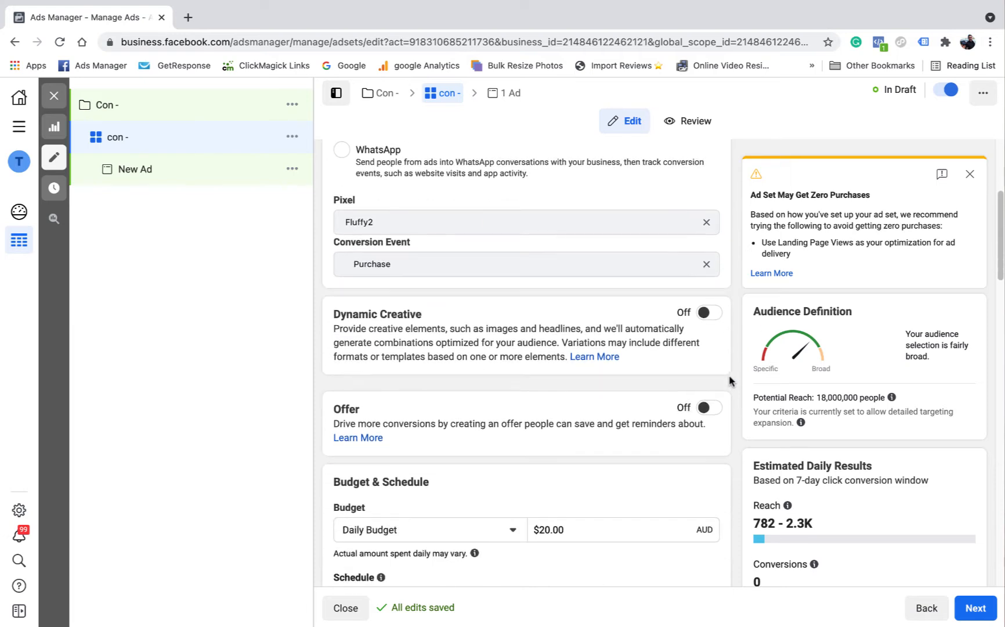
pyautogui.click(713, 316)
pyautogui.click(650, 378)
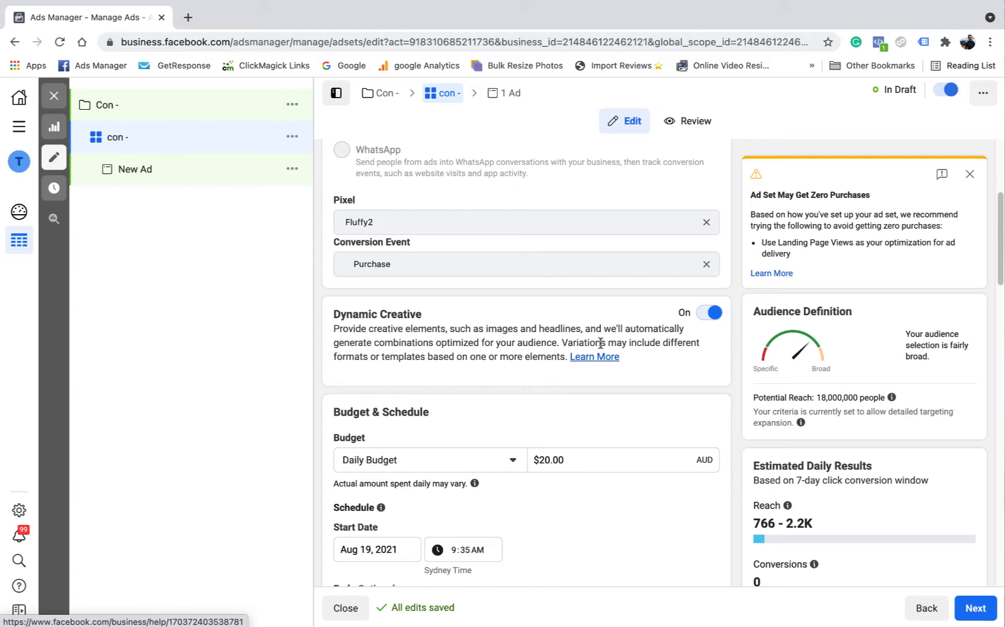
pyautogui.click(704, 316)
pyautogui.click(667, 343)
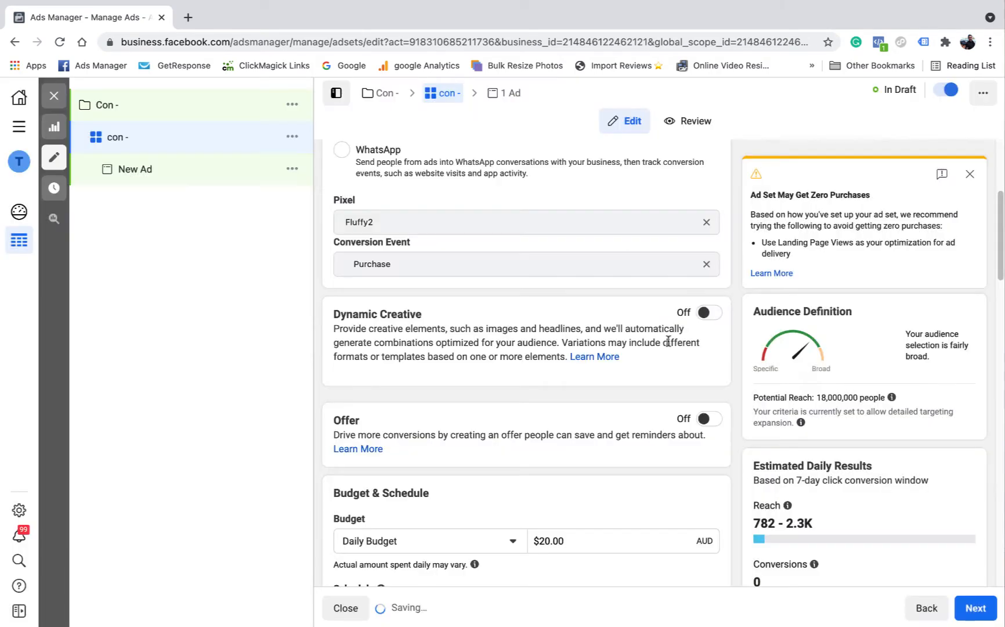
# Step: Turn on Offer, open its Facebook Page choices without picking one, and switch Offer off again
pyautogui.scroll(-4, 651, 326)
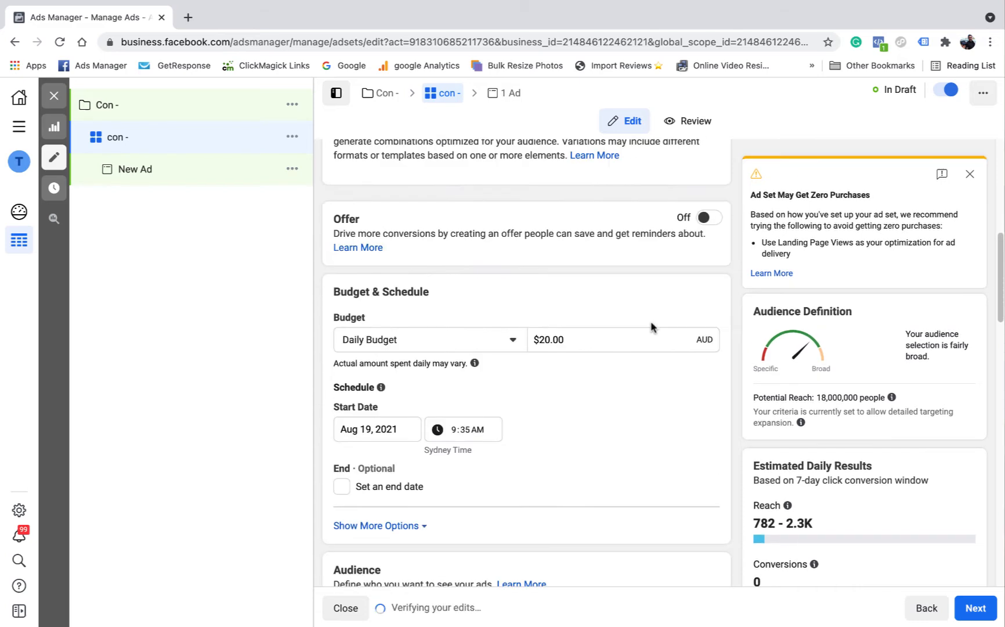
pyautogui.click(709, 218)
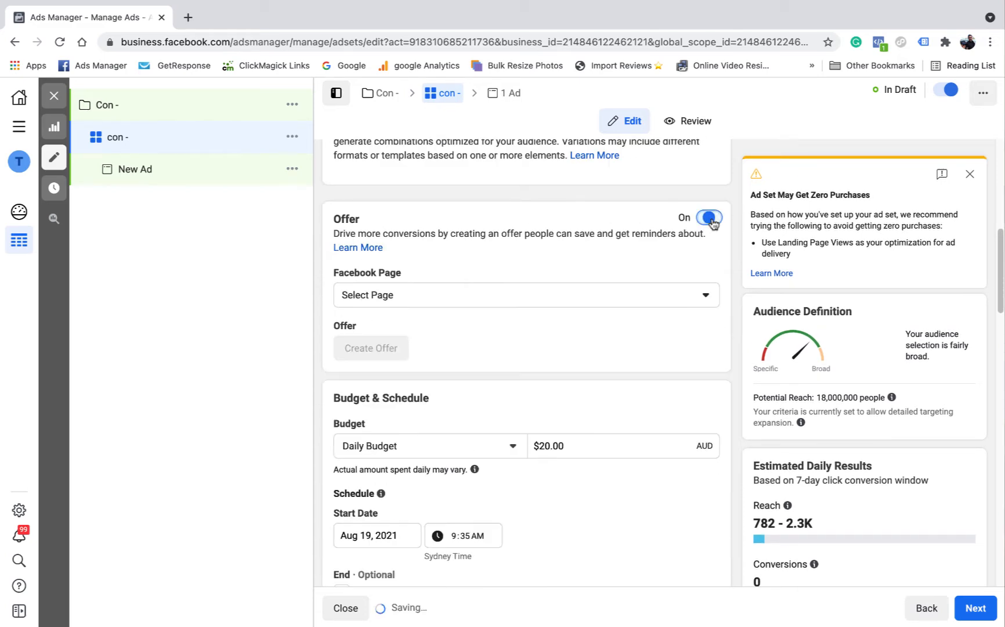
pyautogui.click(699, 297)
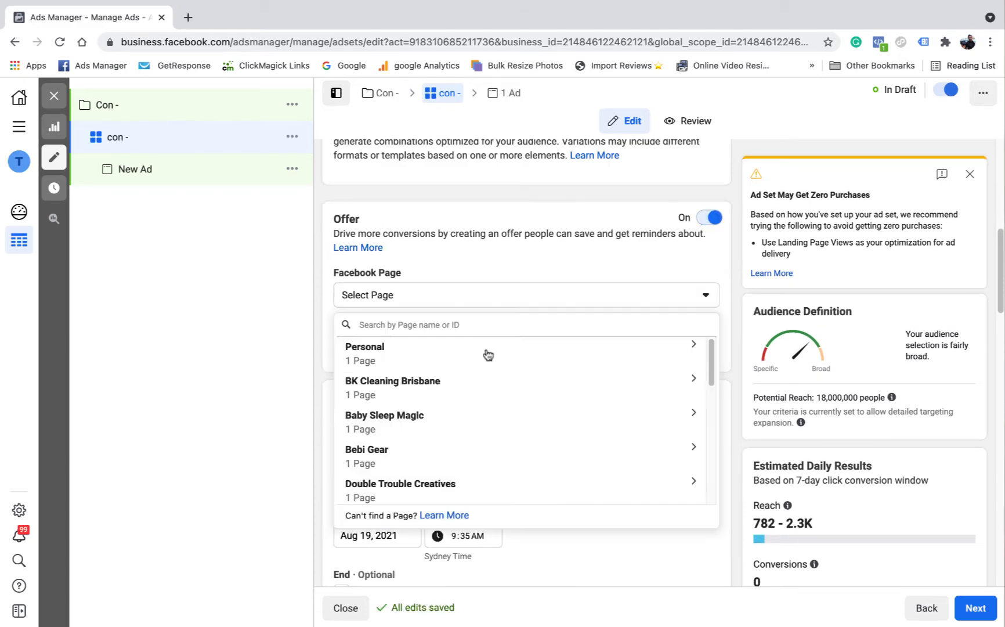
pyautogui.click(673, 295)
pyautogui.click(709, 217)
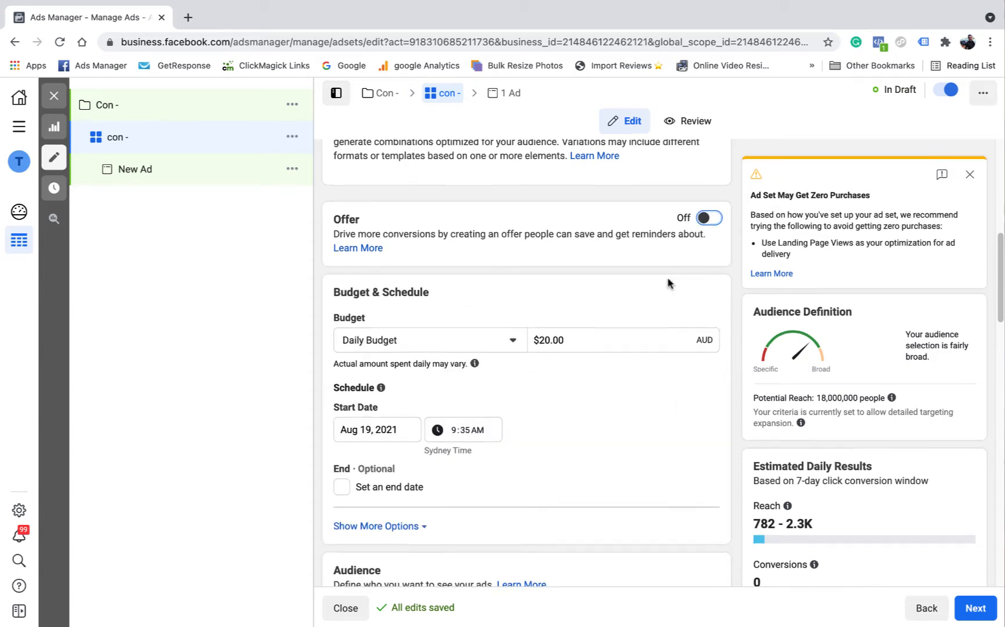
# Step: Review the ad set's Budget & Schedule settings, focusing on the daily budget amount
pyautogui.scroll(4, 668, 283)
pyautogui.scroll(-2, 666, 282)
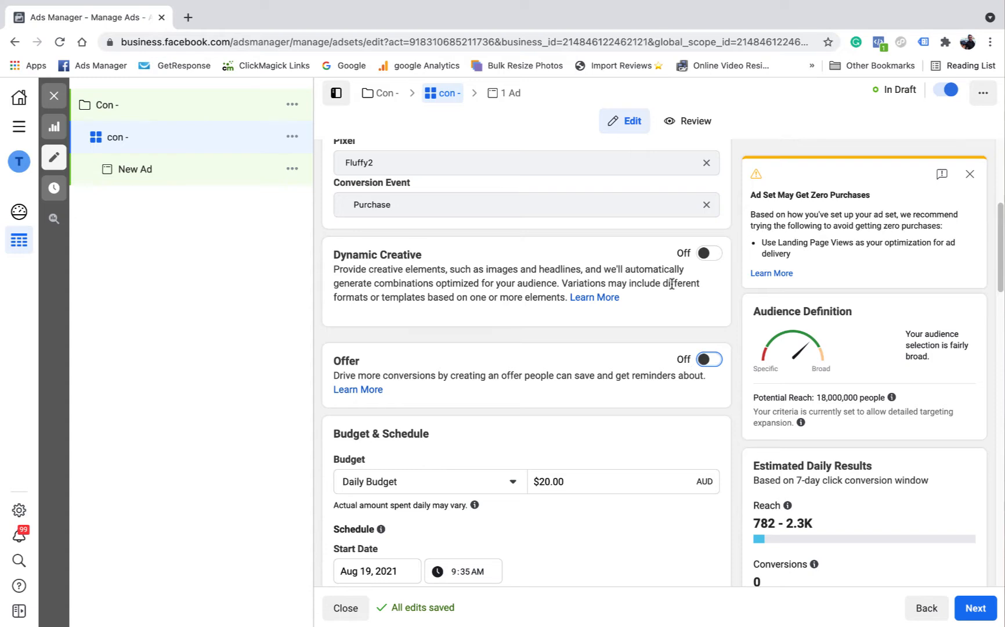
pyautogui.scroll(-1, 643, 306)
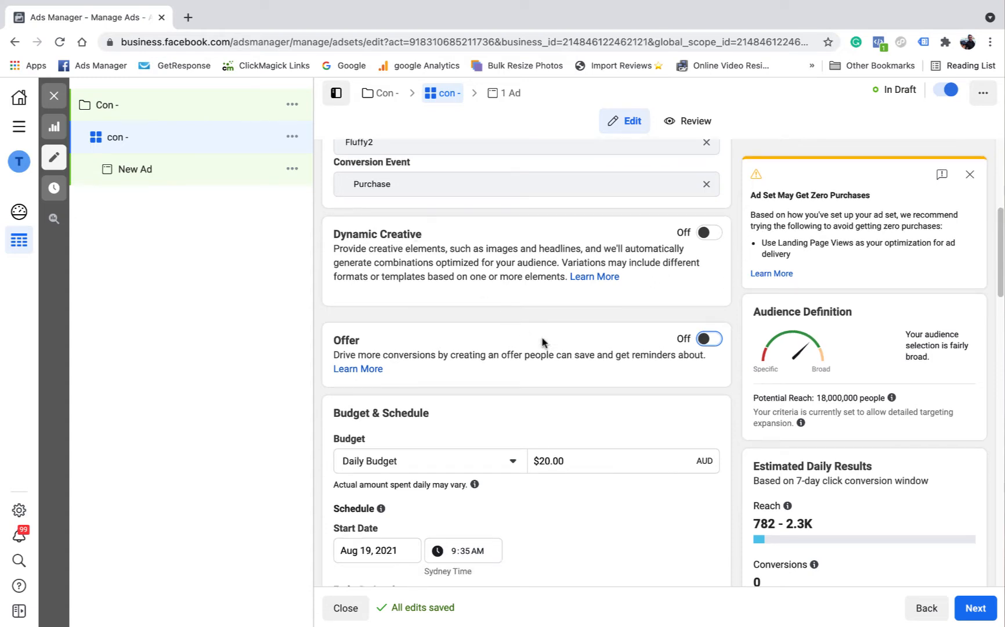
pyautogui.scroll(-4, 592, 342)
pyautogui.scroll(-1, 554, 319)
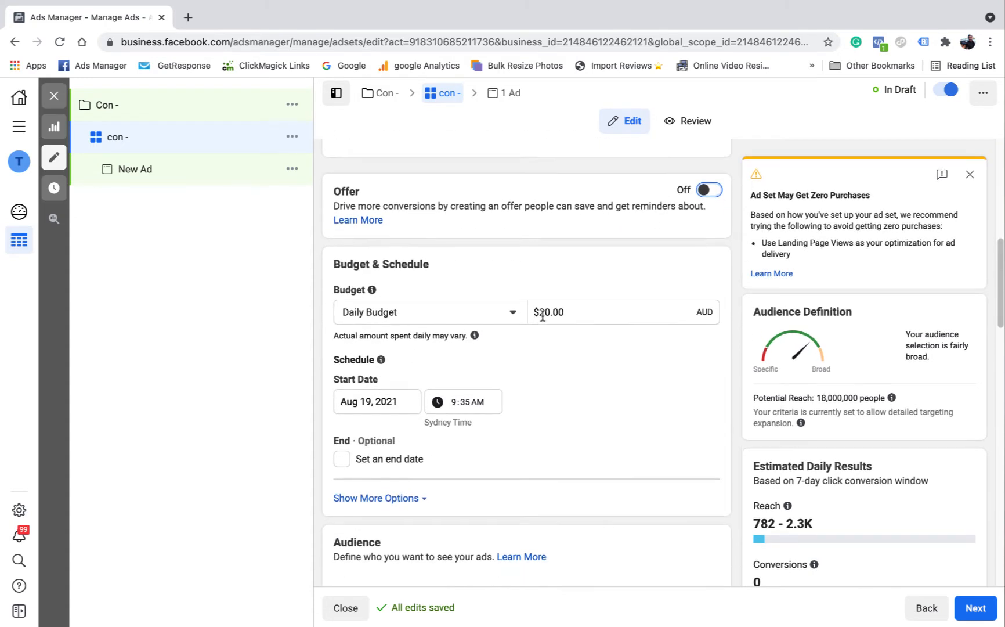
pyautogui.click(579, 323)
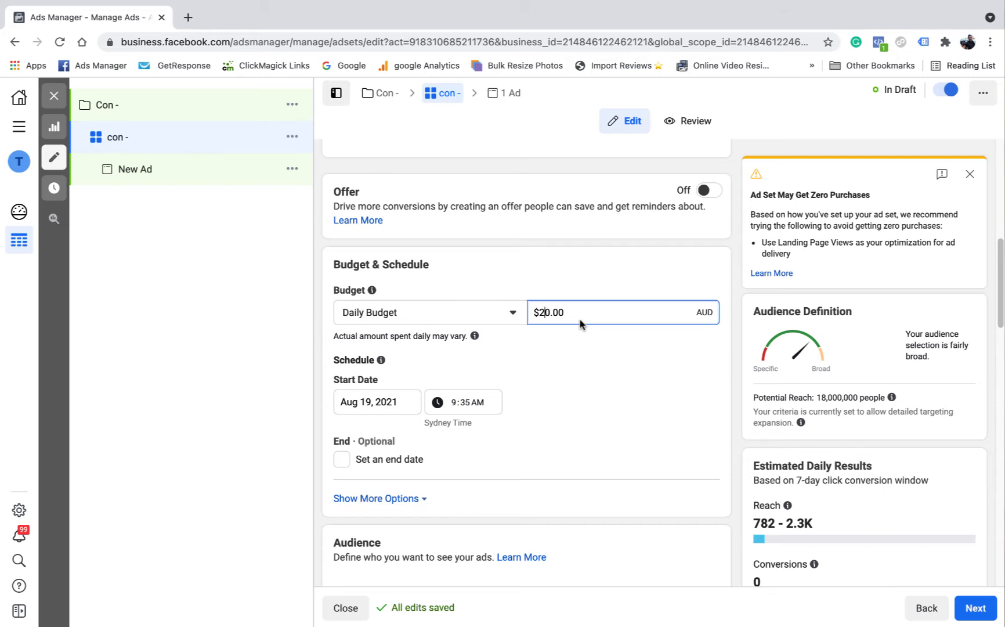
pyautogui.click(674, 282)
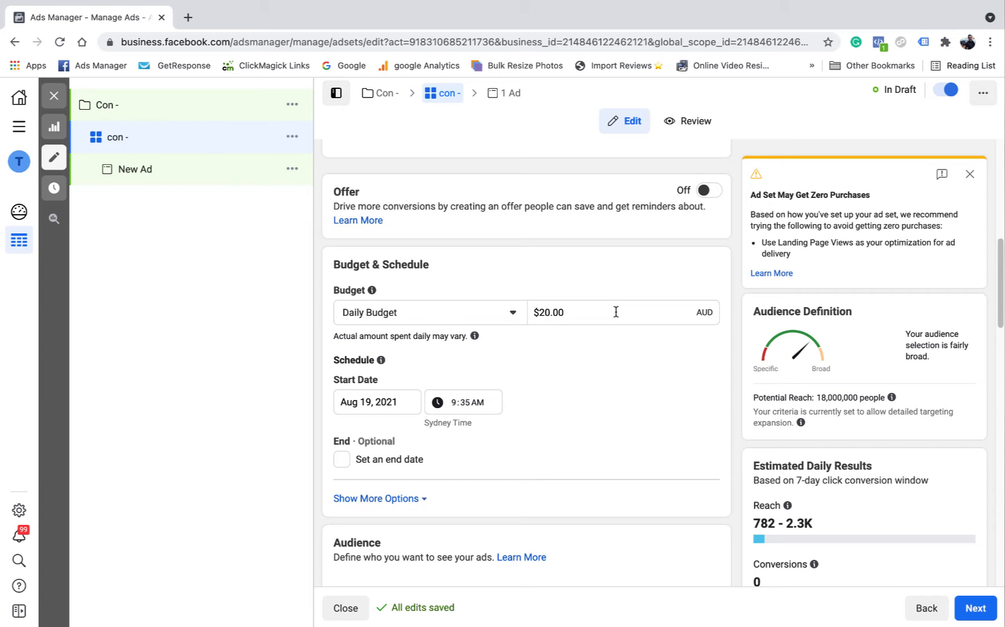
pyautogui.scroll(-2, 616, 312)
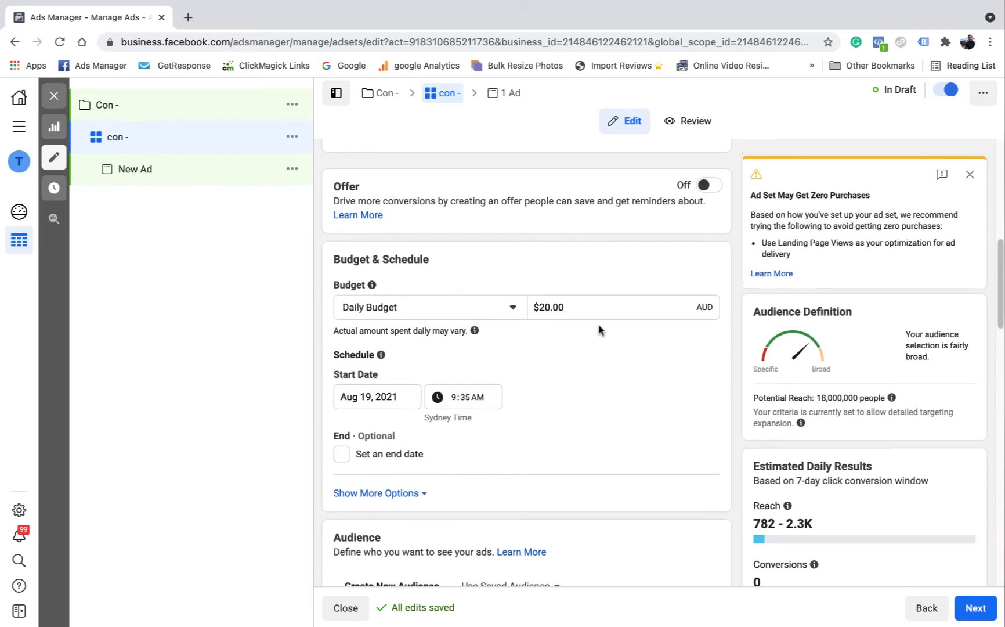
pyautogui.click(539, 238)
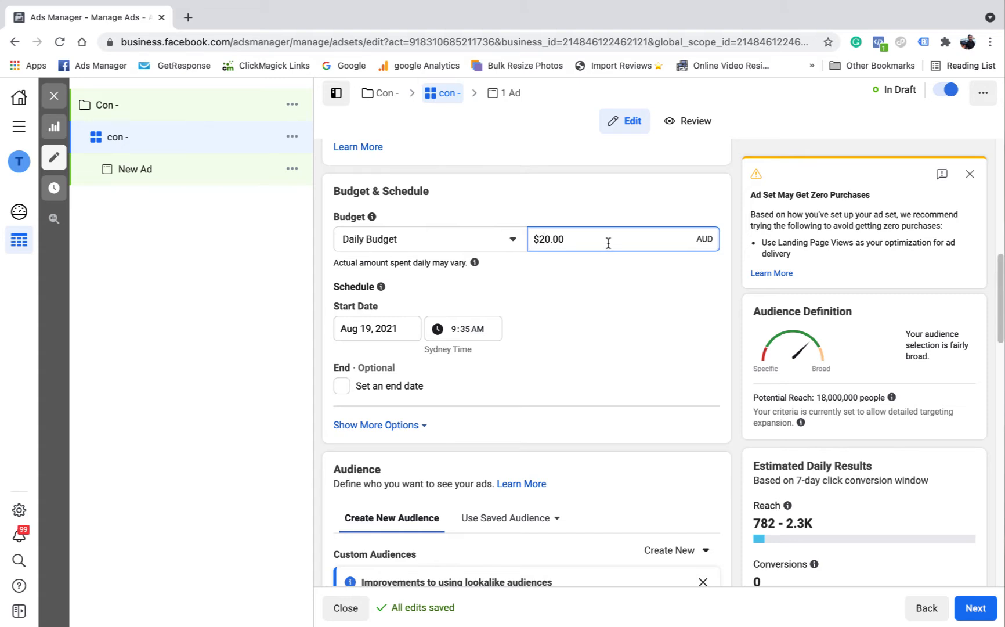
# Step: Schedule the ad set to start on Aug 20, 2021 at 4:00 AM
pyautogui.scroll(-1, 466, 282)
pyautogui.scroll(-1, 465, 282)
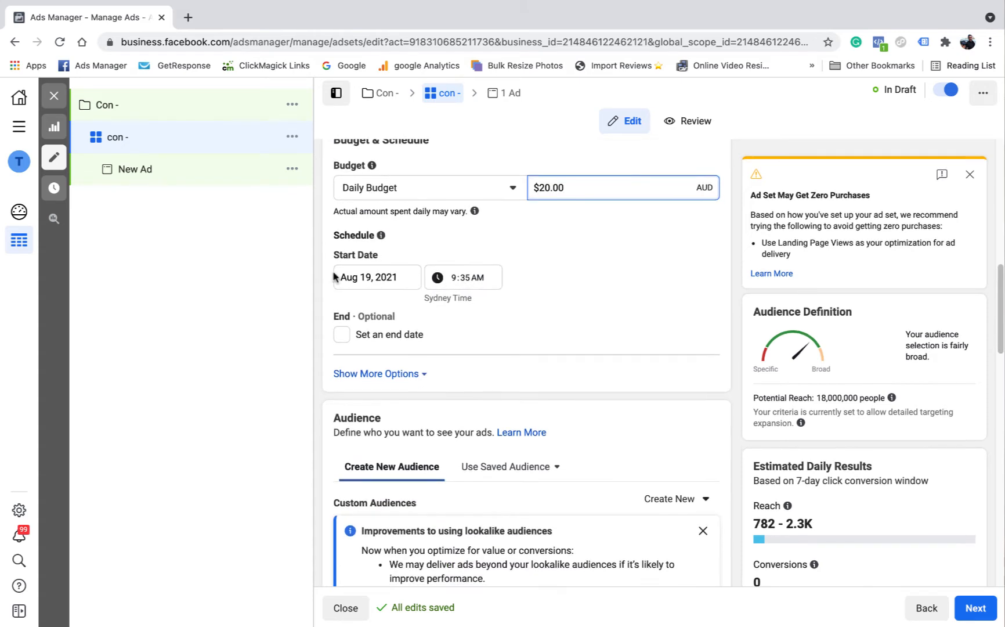
pyautogui.click(369, 277)
pyautogui.click(461, 382)
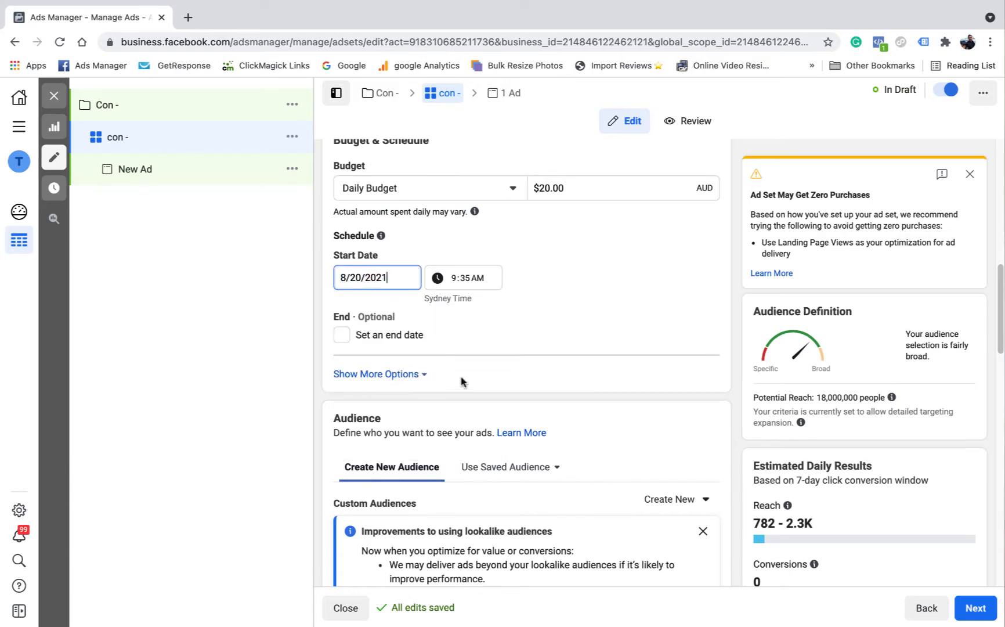
pyautogui.click(459, 278)
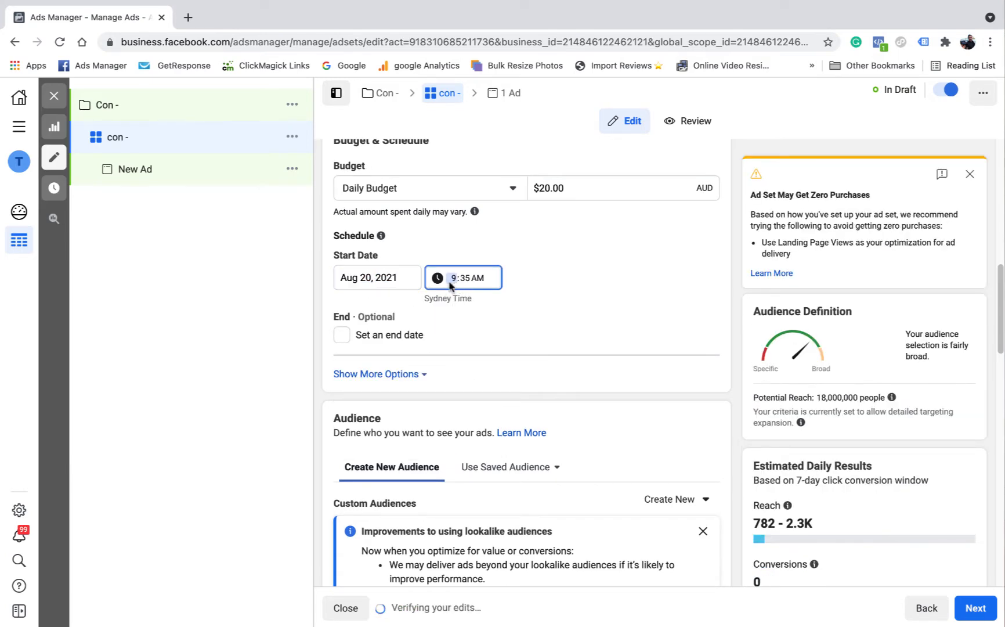
pyautogui.write('400')
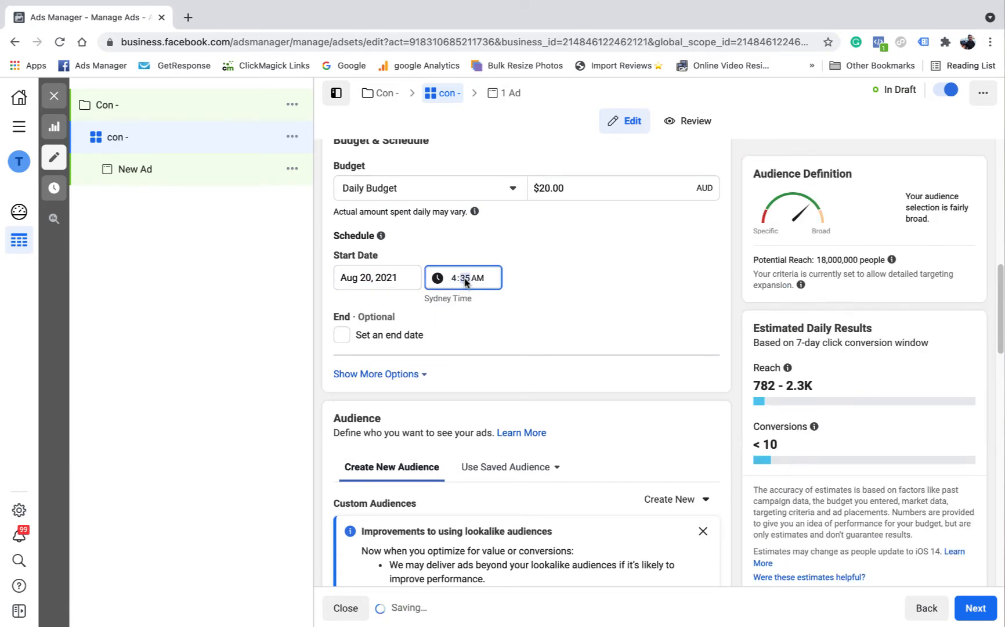
pyautogui.click(601, 273)
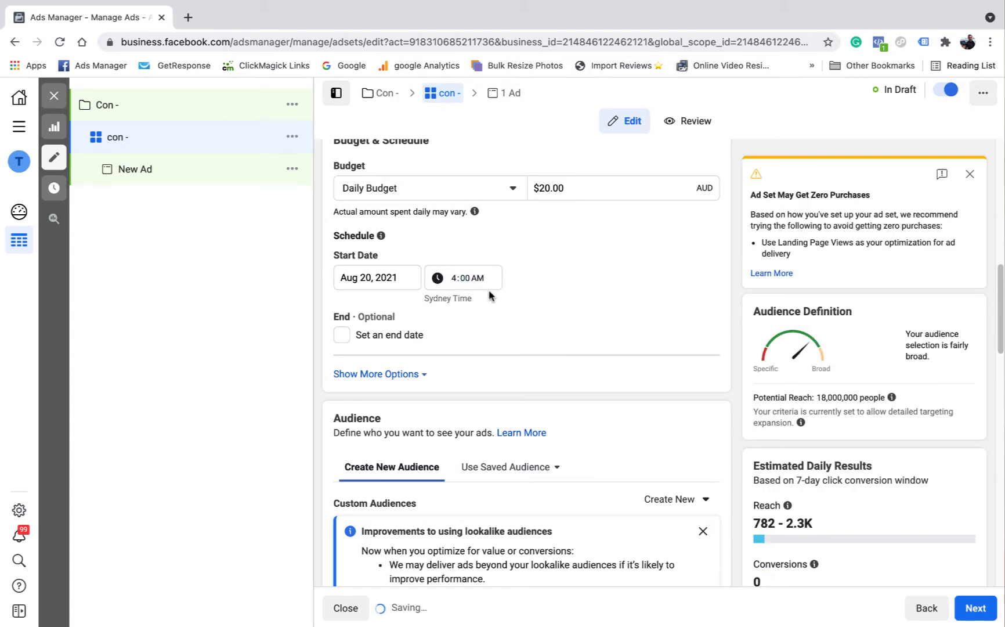
# Step: Expand the additional Budget & Schedule options to view the Ad Scheduling setting
pyautogui.scroll(-2, 493, 273)
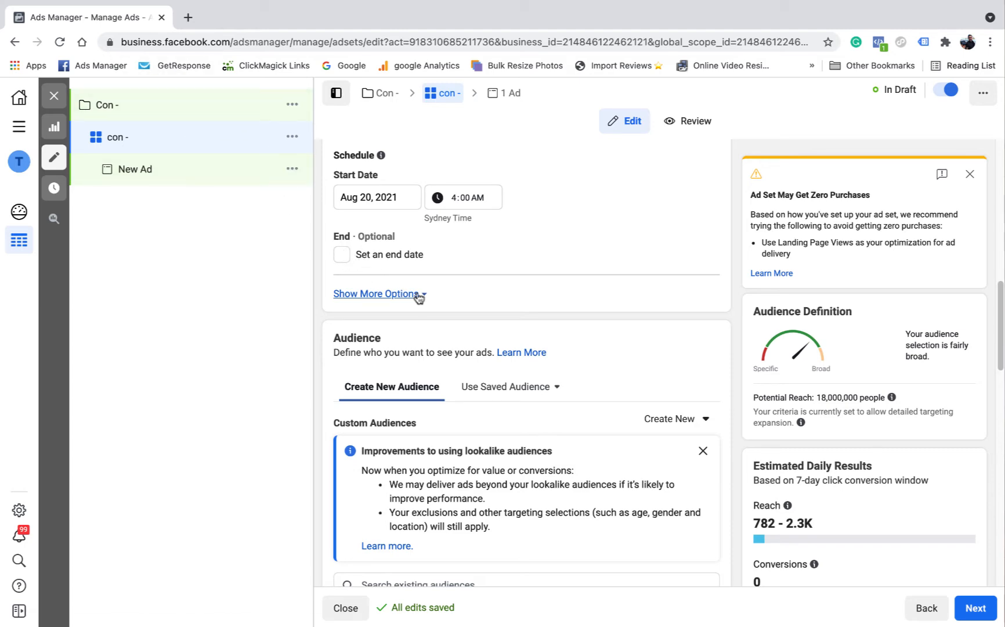
pyautogui.click(384, 295)
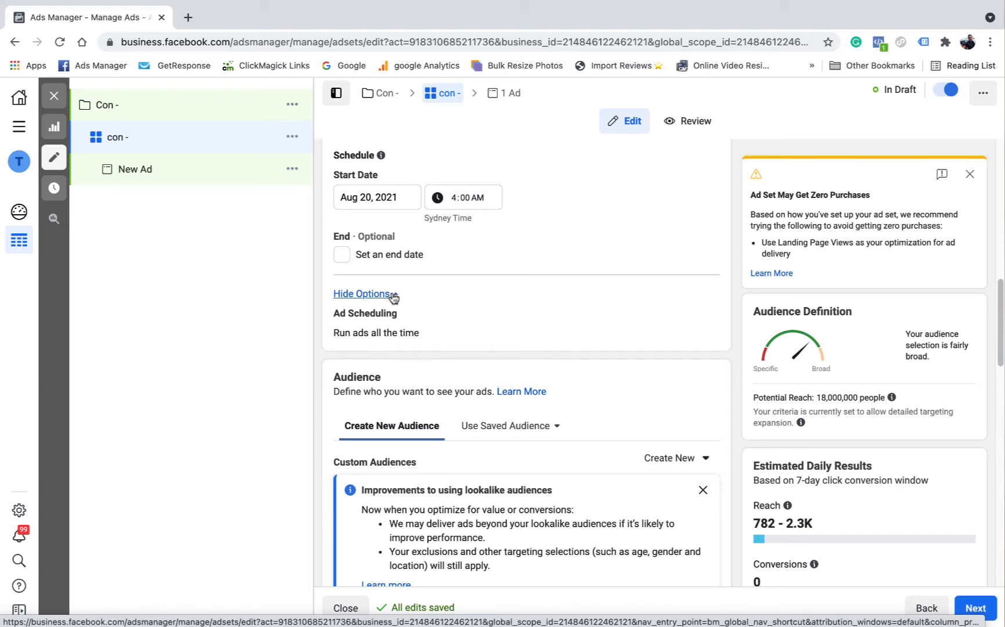
pyautogui.scroll(-2, 534, 307)
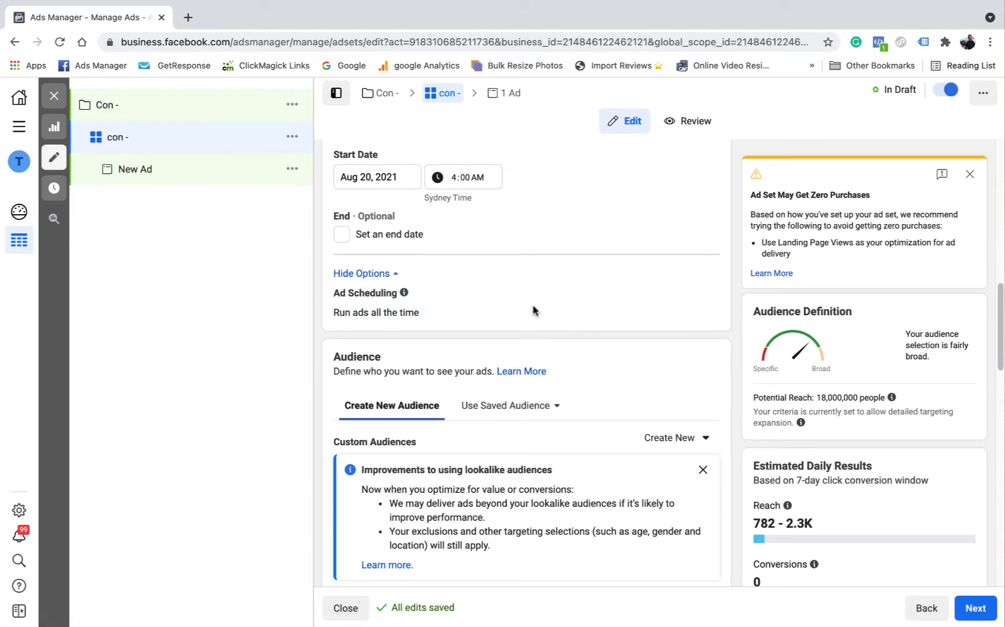
# Step: Look through the existing audiences available for Custom Audiences, narrowed to the Custom Audience type, and close the list without picking one
pyautogui.scroll(-2, 589, 329)
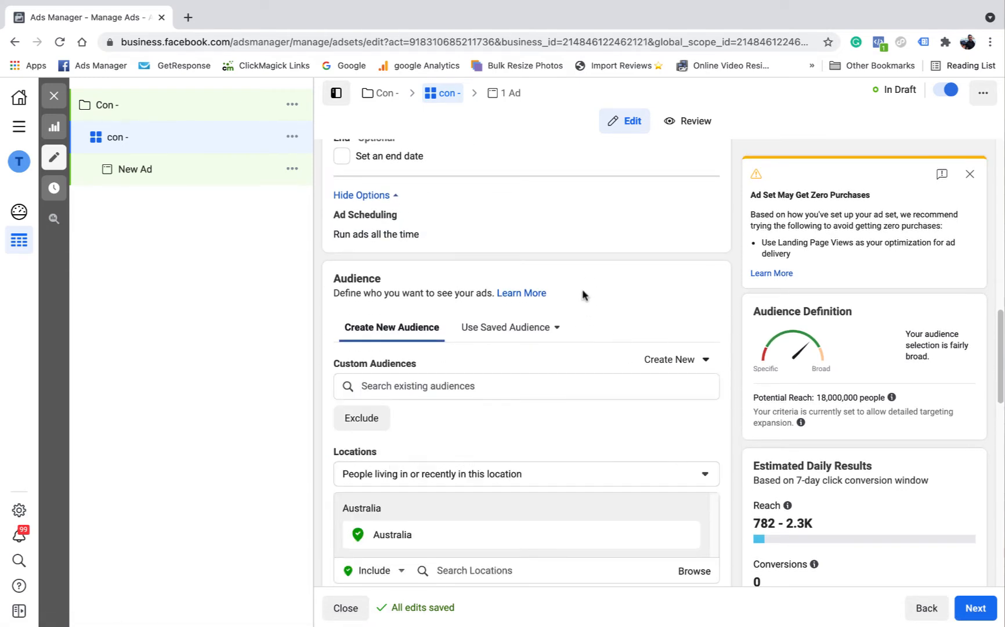
pyautogui.scroll(-1, 583, 294)
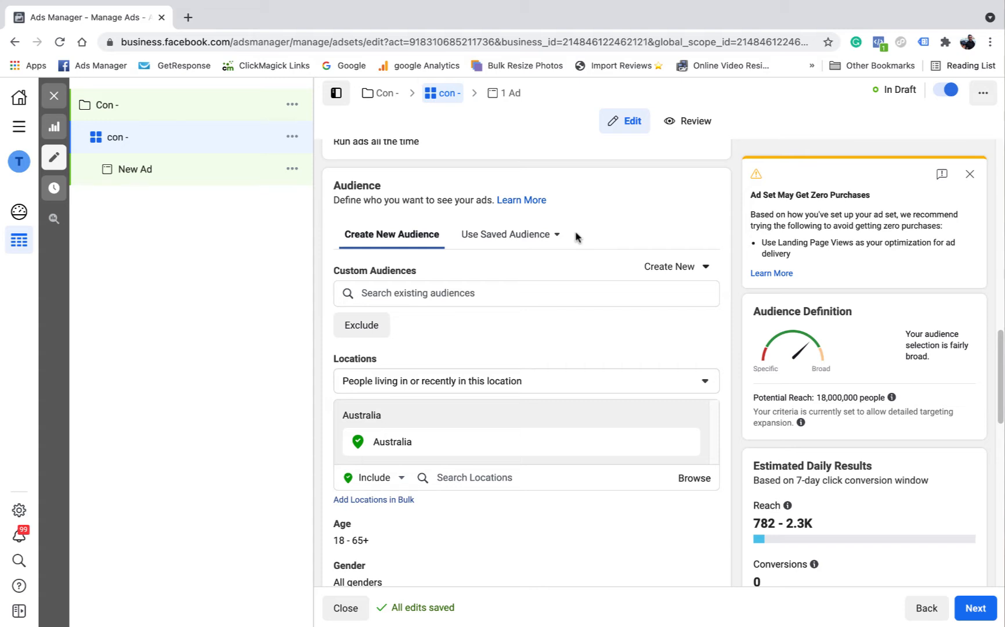
pyautogui.scroll(-1, 499, 247)
pyautogui.scroll(-1, 499, 246)
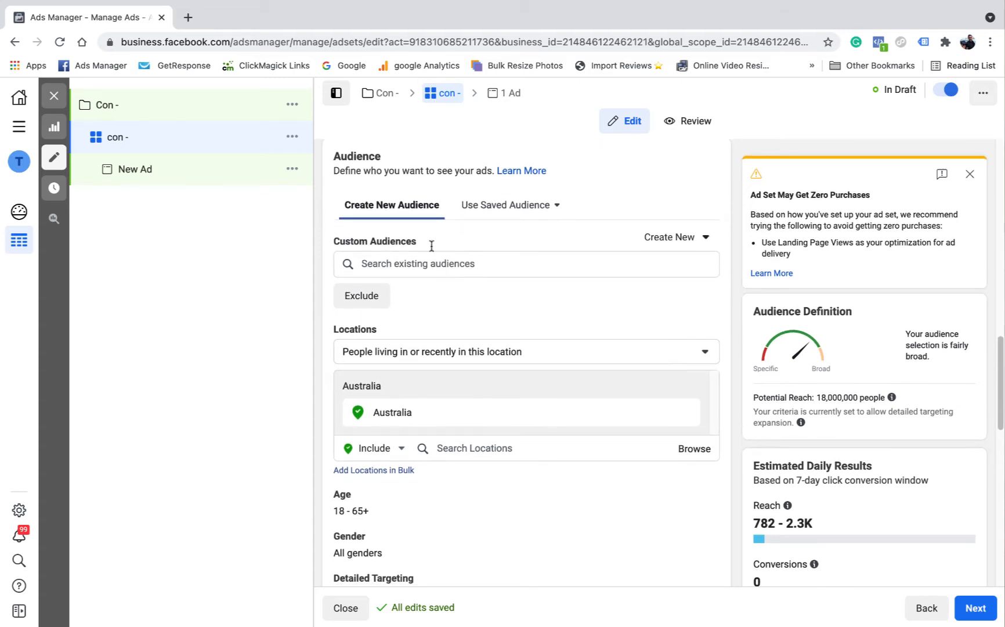
pyautogui.moveTo(360, 241)
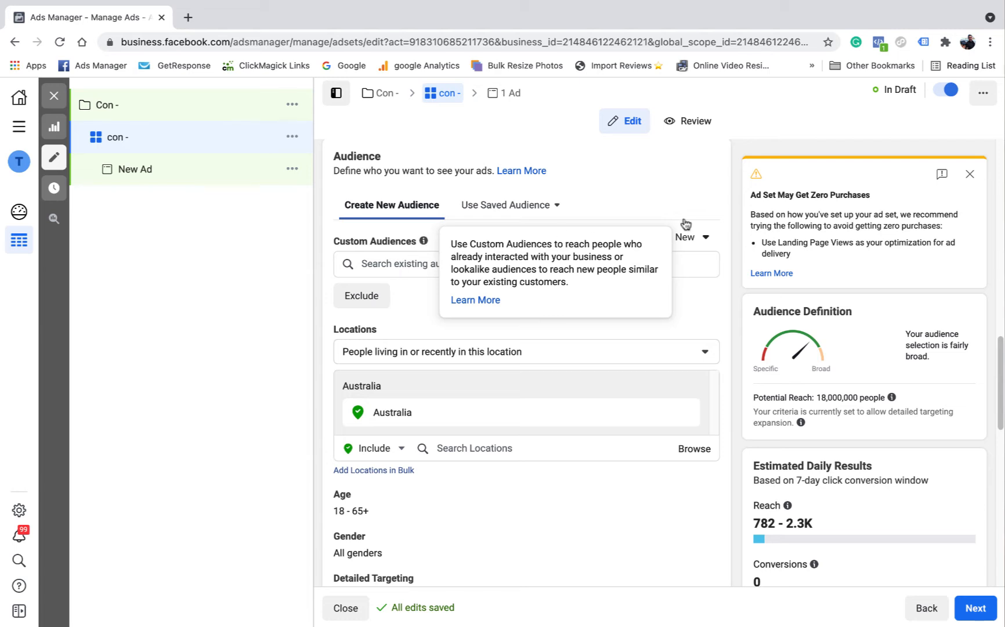
pyautogui.click(434, 263)
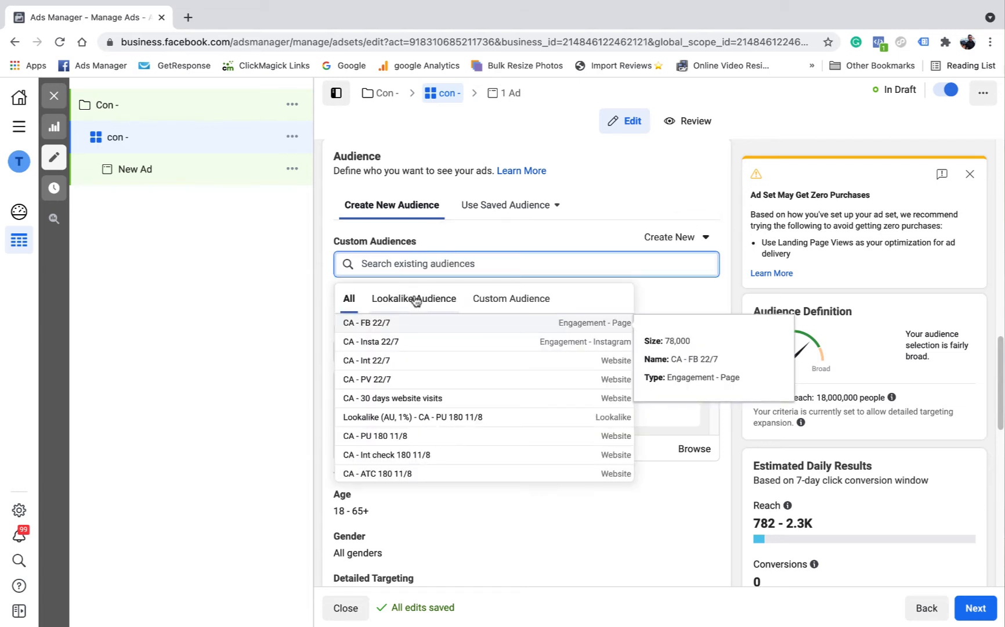
pyautogui.click(507, 303)
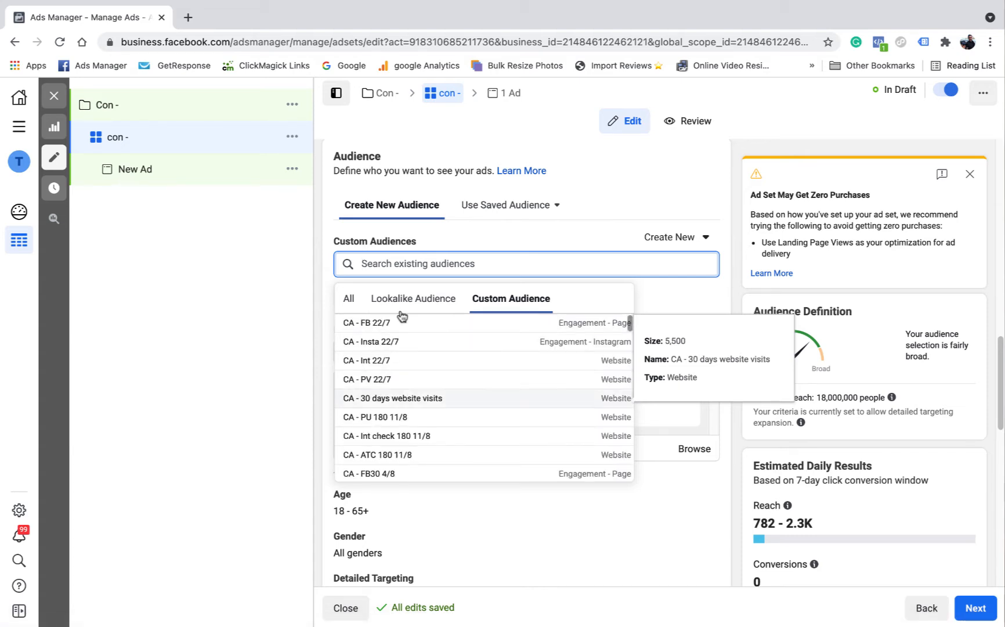
pyautogui.click(639, 191)
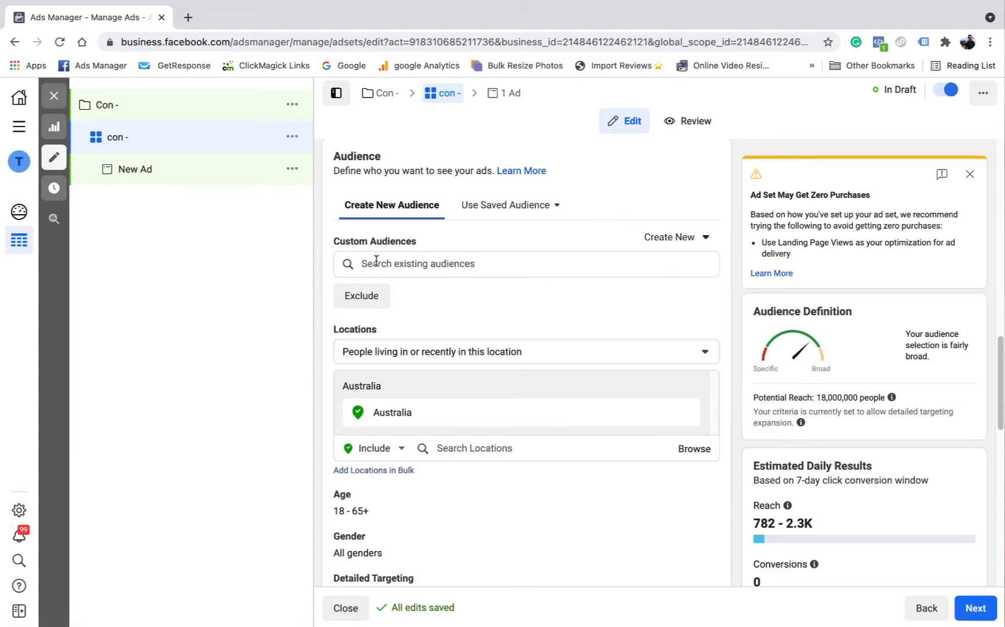
# Step: Add the exclusion field to the Custom Audiences settings, leaving it empty
pyautogui.click(375, 295)
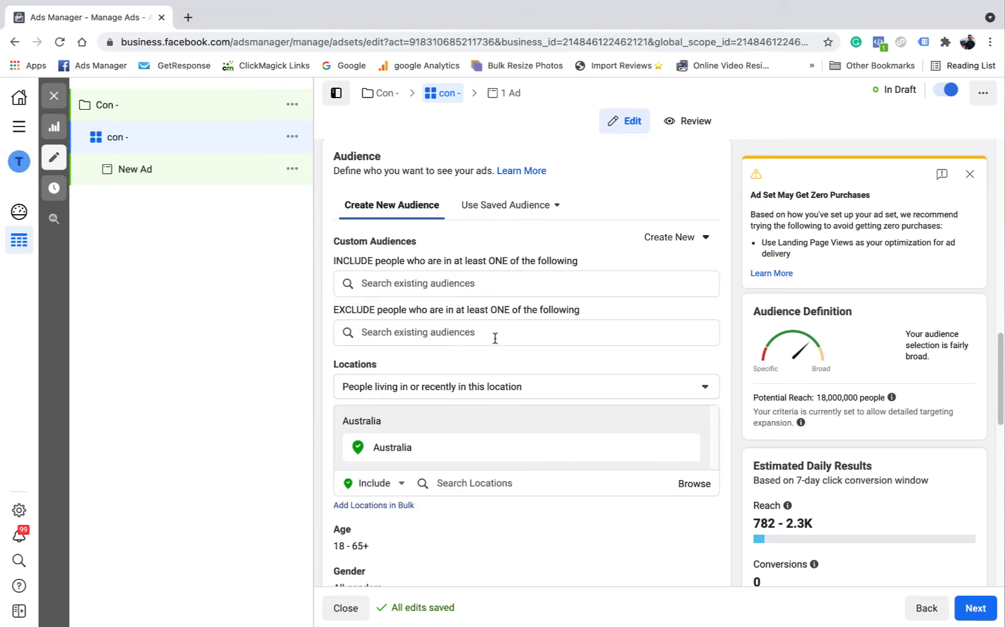
pyautogui.scroll(-1, 489, 312)
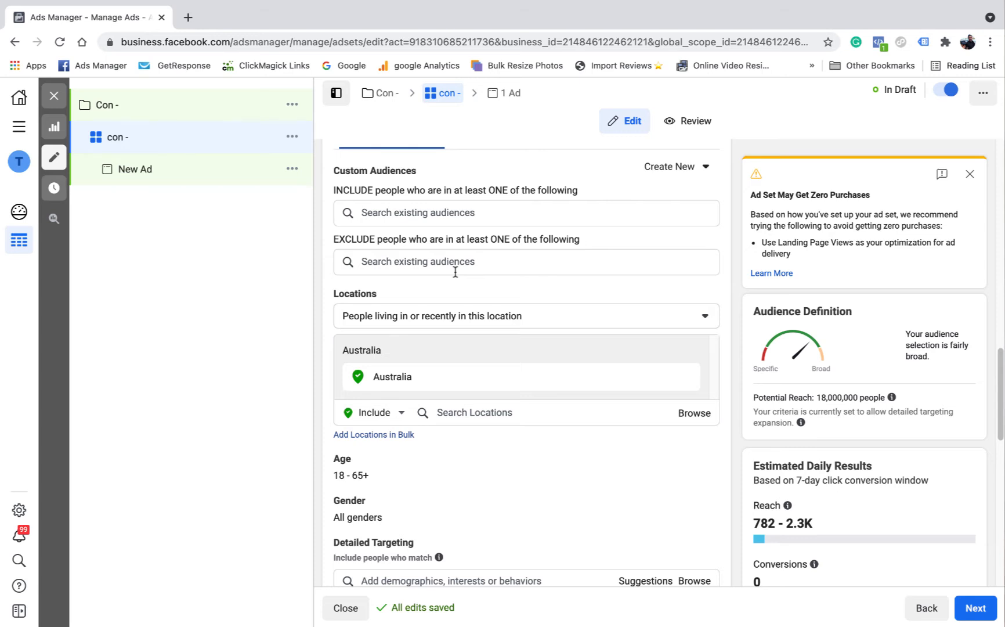
pyautogui.scroll(-2, 438, 284)
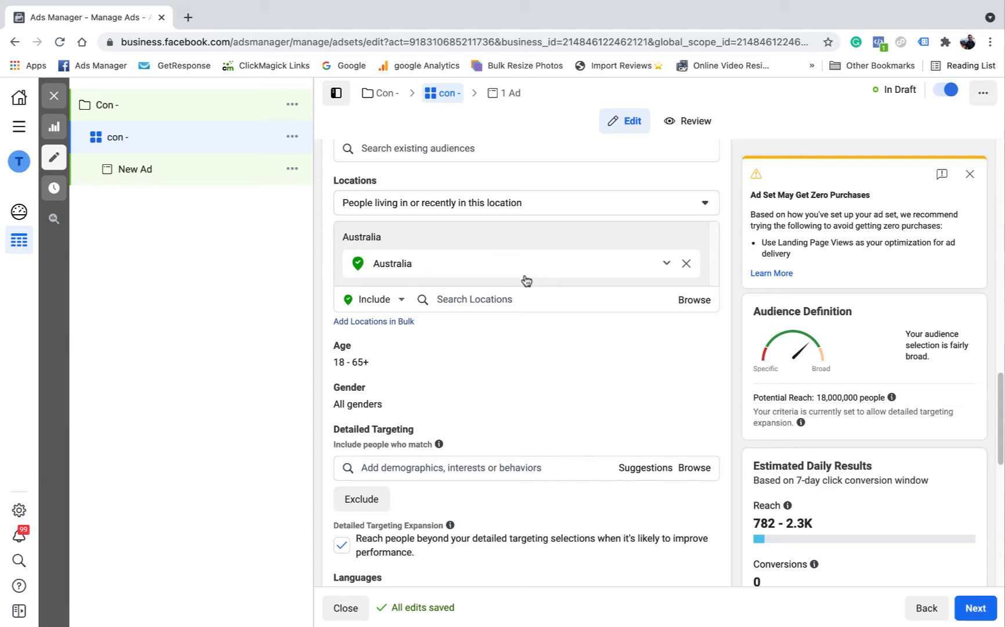
# Step: View the Include and Exclude choices for audience locations without changing the selection
pyautogui.scroll(-1, 523, 280)
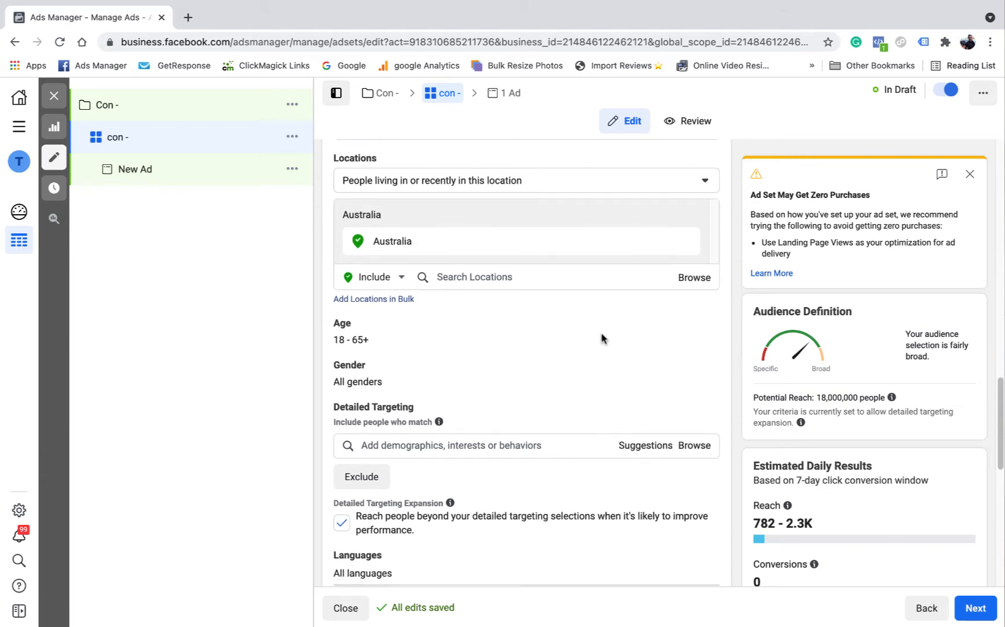
pyautogui.click(401, 279)
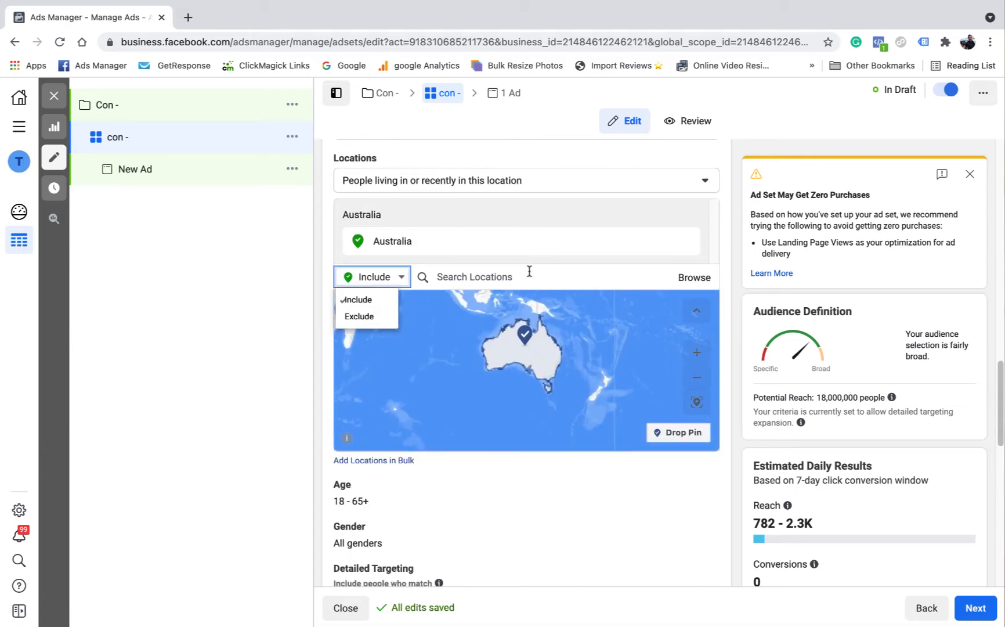
pyautogui.click(529, 274)
# Step: Open the audience's age range and gender settings for editing
pyautogui.scroll(-3, 493, 302)
pyautogui.scroll(-2, 437, 324)
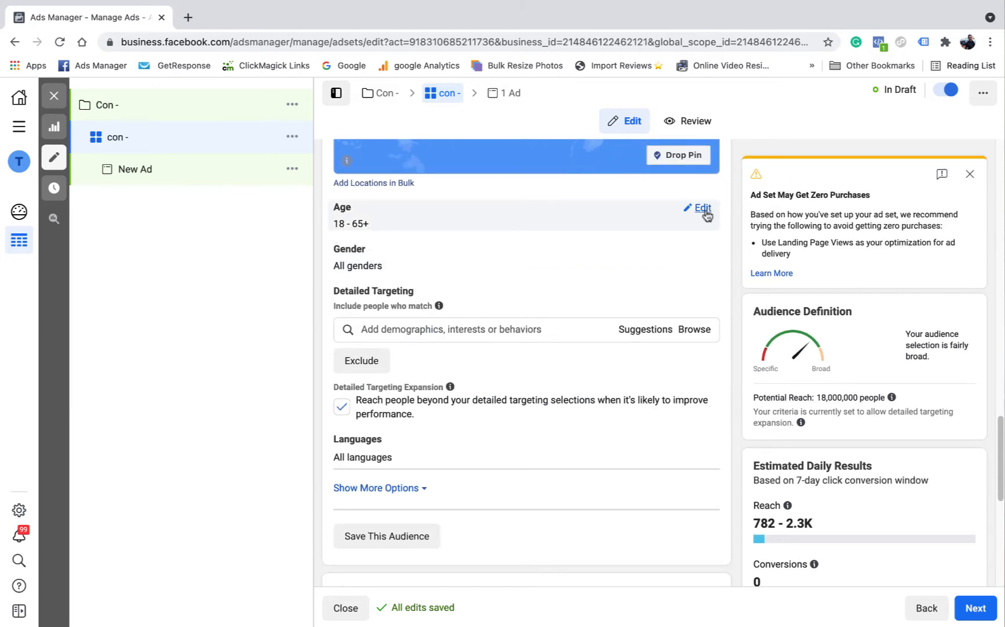
pyautogui.click(703, 208)
pyautogui.scroll(5, 527, 229)
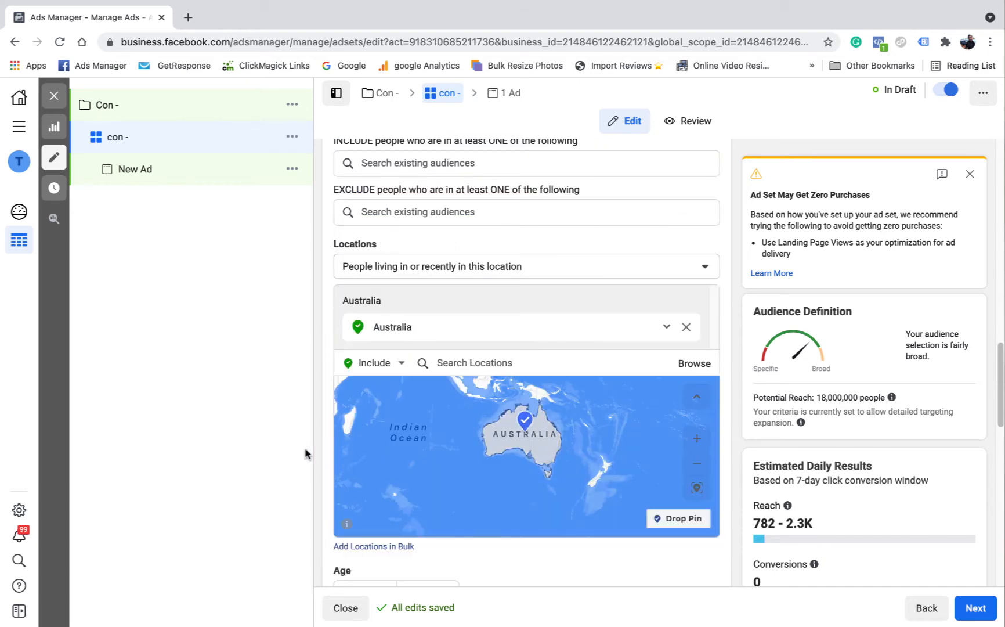
pyautogui.scroll(-5, 402, 460)
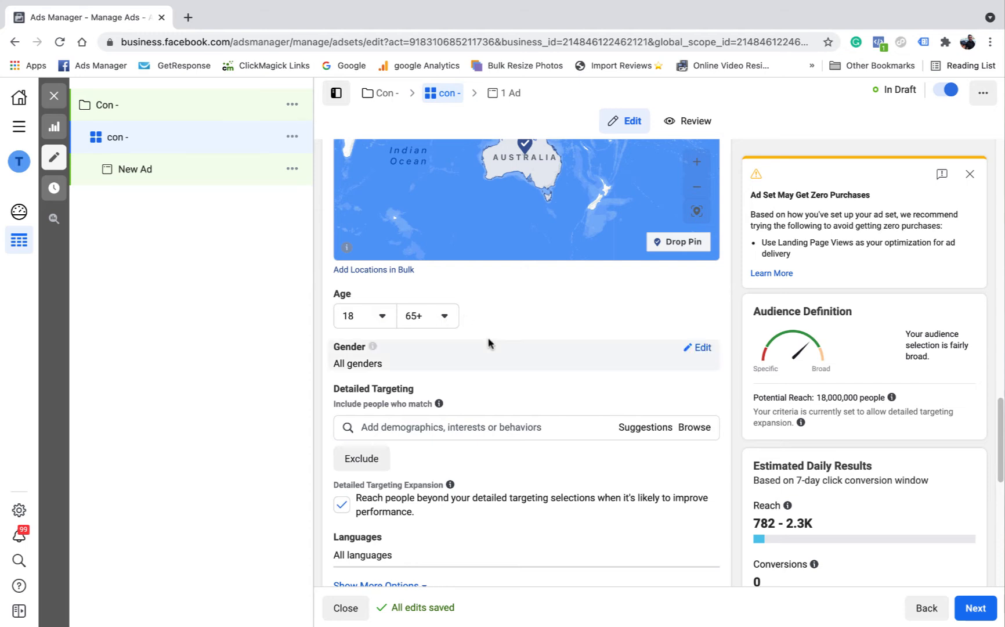
pyautogui.click(701, 348)
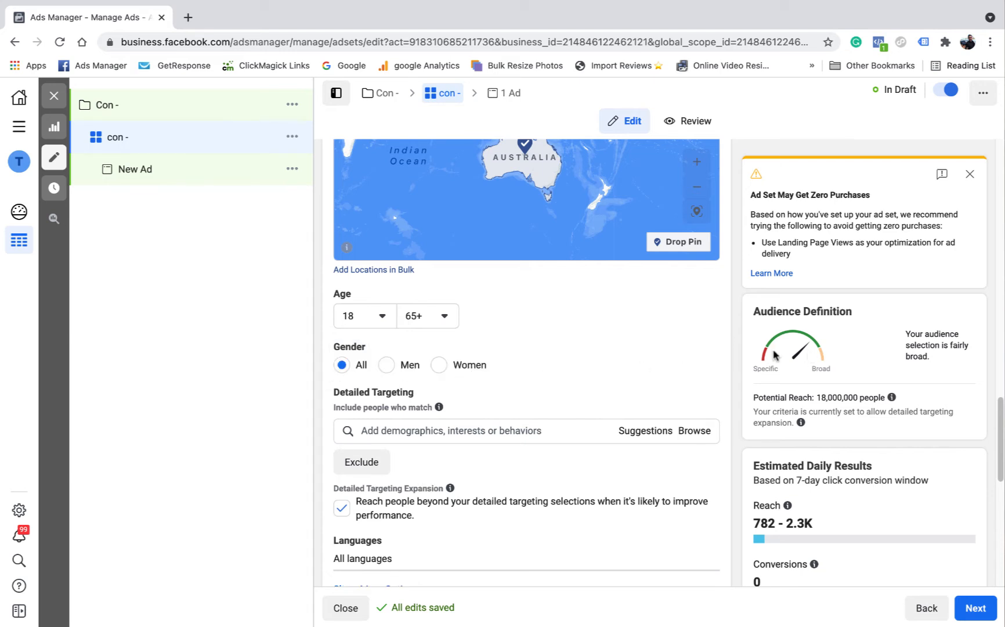
pyautogui.scroll(-1, 633, 367)
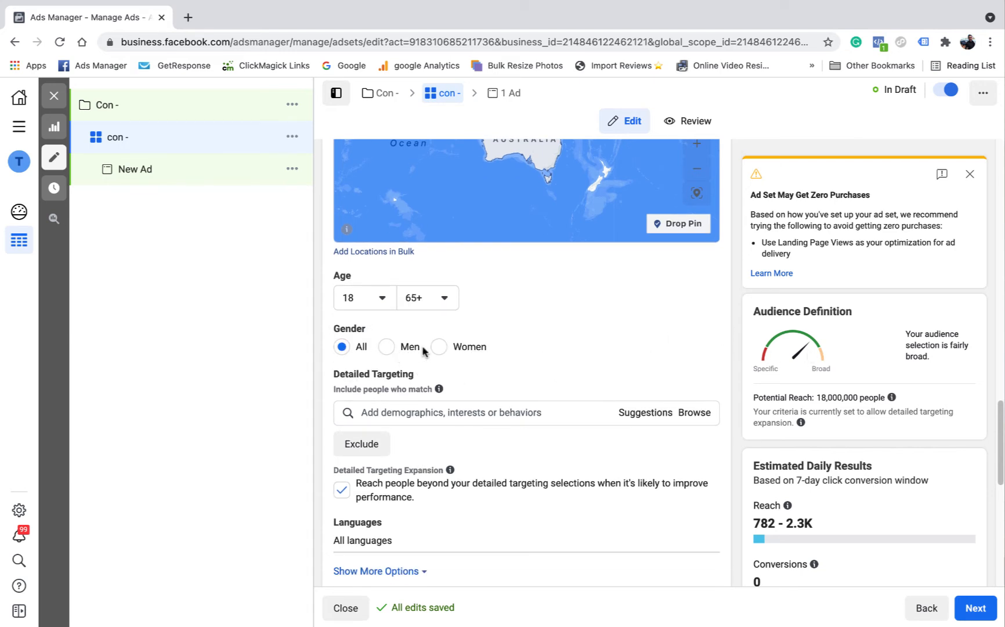
# Step: Add the Football interest to Detailed Targeting and remove it again
pyautogui.scroll(-2, 498, 372)
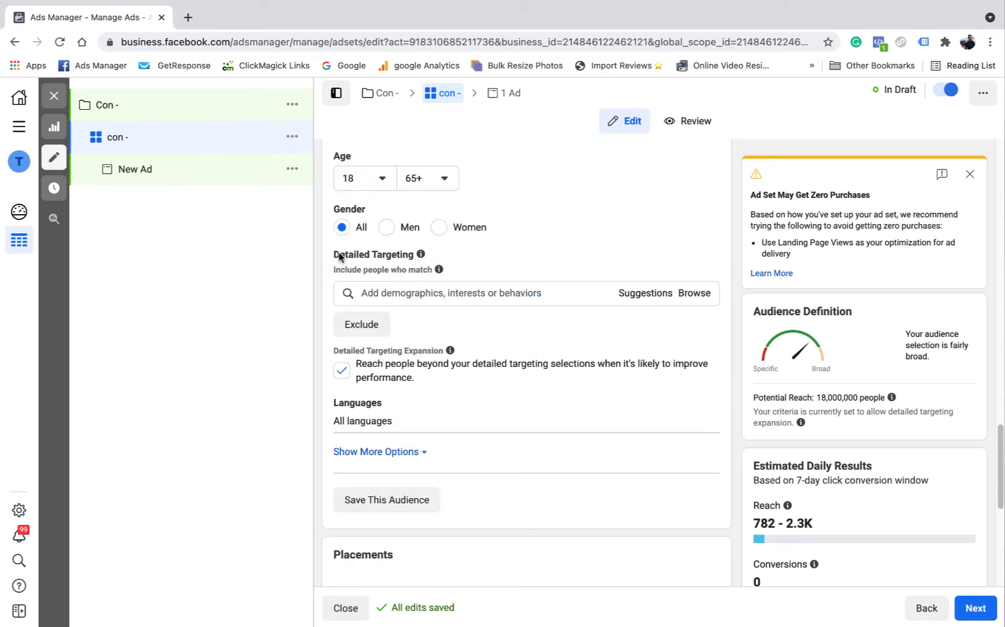
pyautogui.scroll(-1, 523, 290)
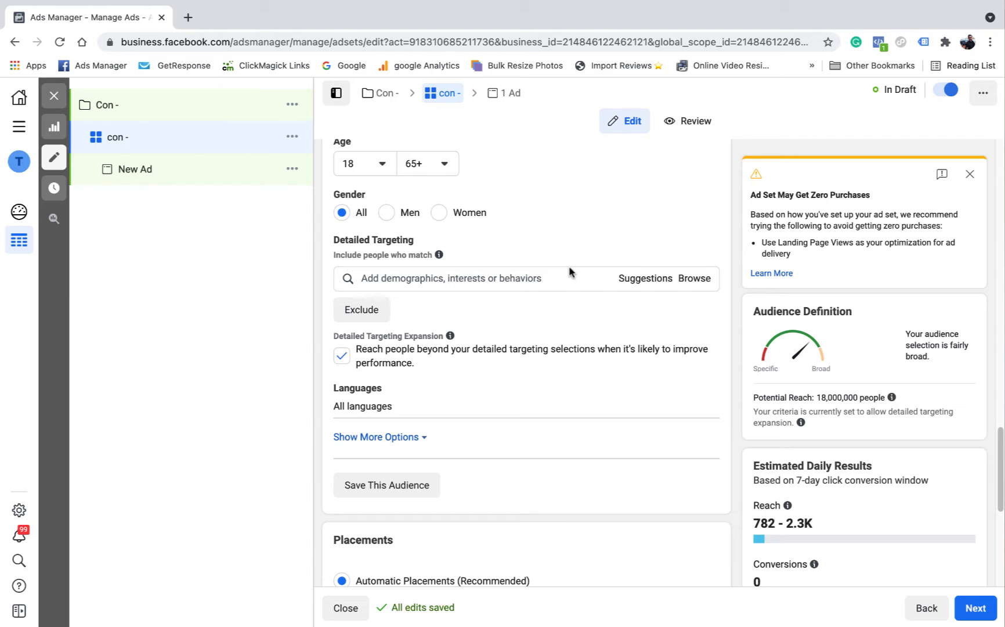
pyautogui.click(447, 277)
pyautogui.write('footbal')
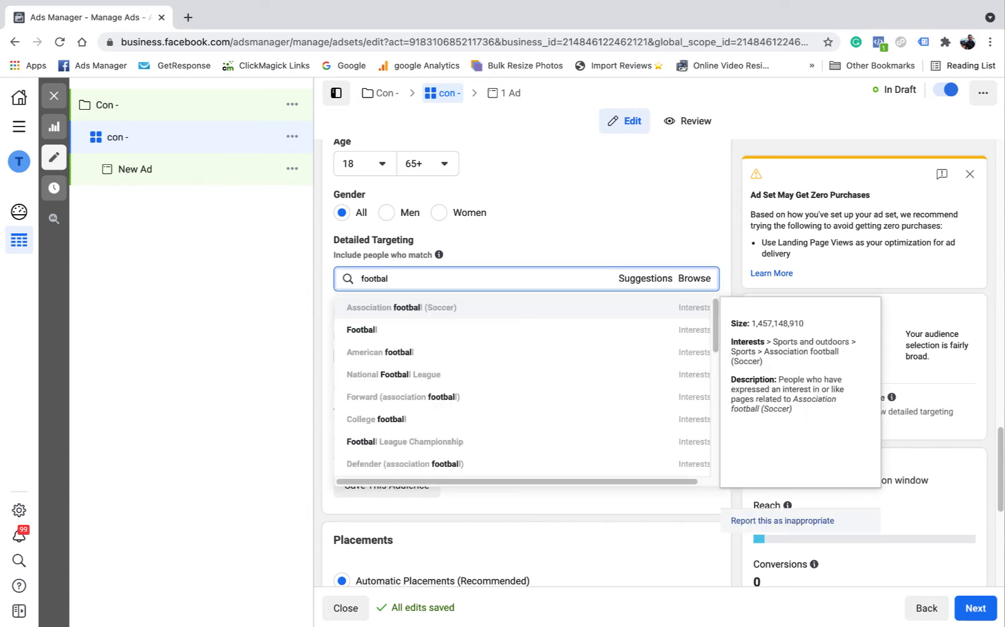
pyautogui.click(380, 330)
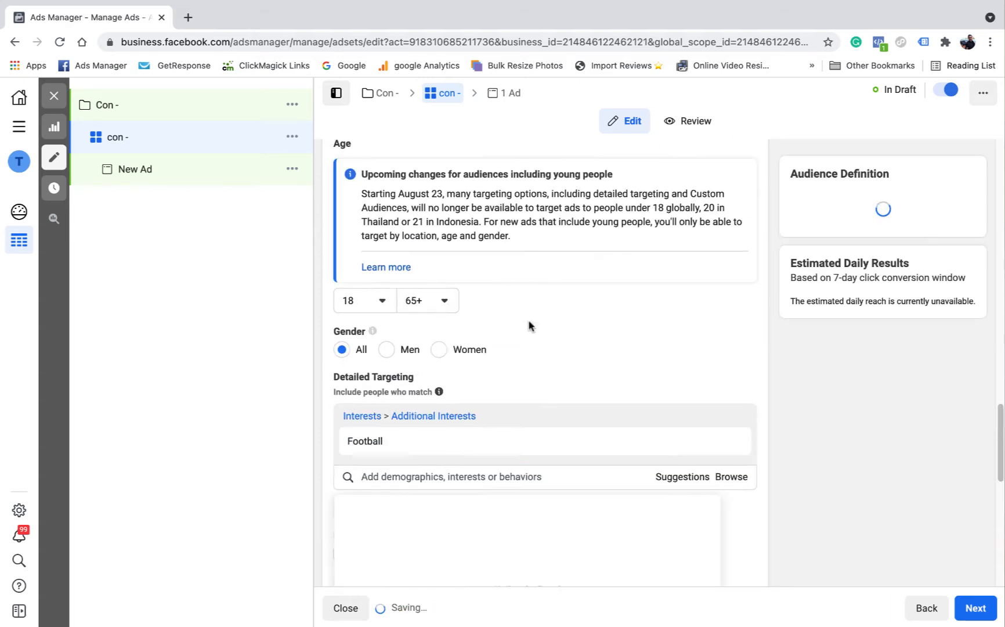
pyautogui.scroll(-3, 512, 377)
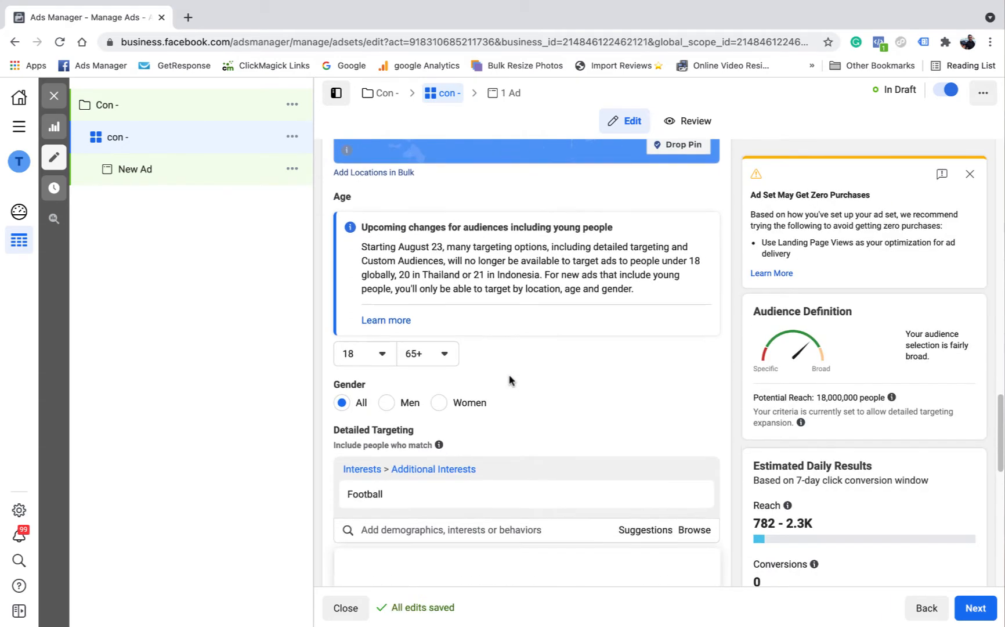
pyautogui.click(695, 364)
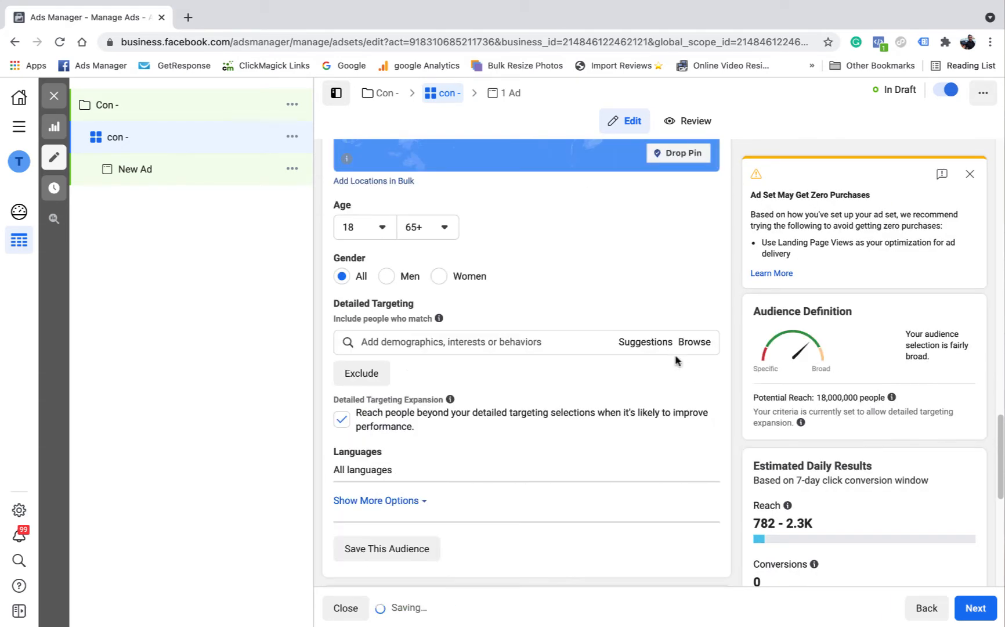
# Step: Open the Detailed Targeting exclusion field without adding anything, and turn off Detailed Targeting Expansion
pyautogui.click(360, 364)
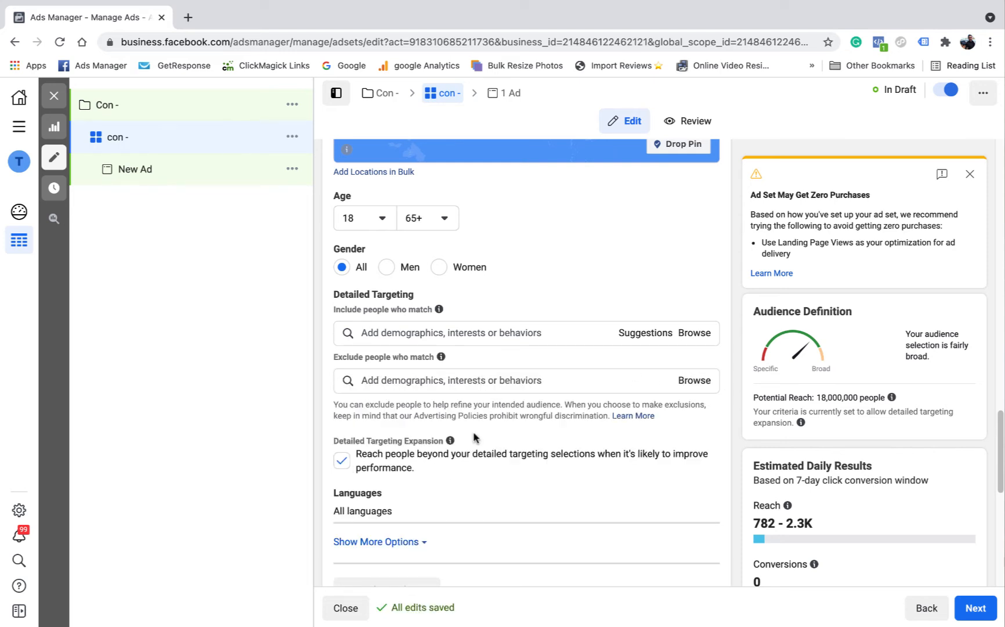
pyautogui.scroll(-2, 476, 438)
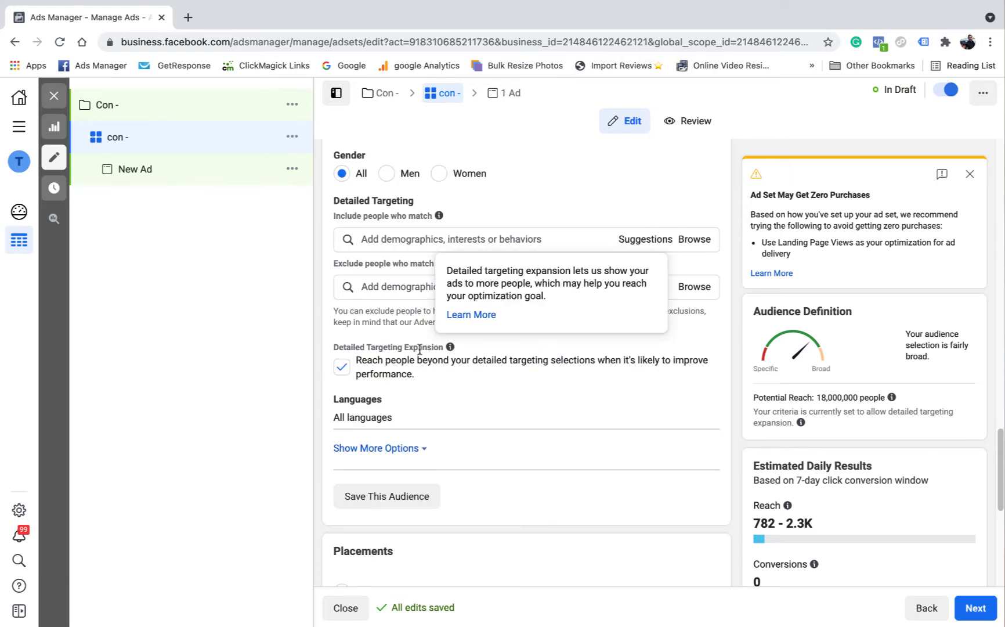
pyautogui.scroll(-1, 496, 357)
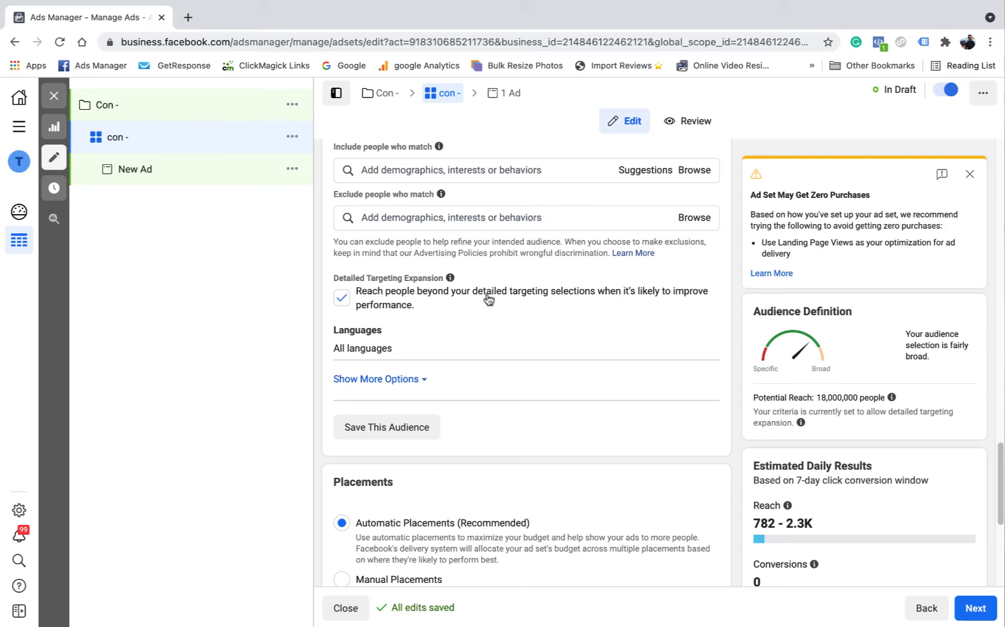
pyautogui.click(342, 298)
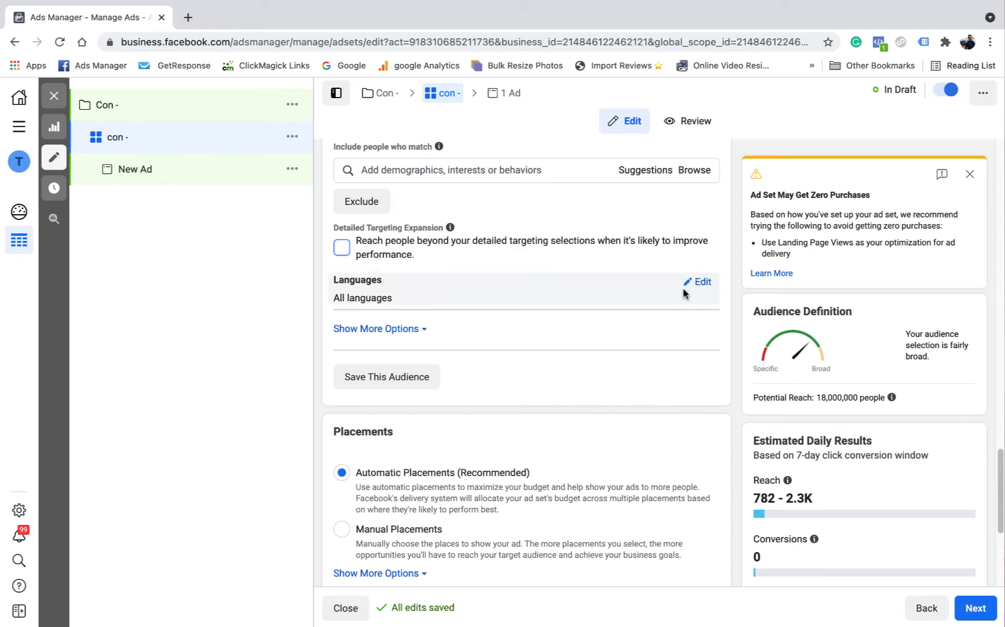
# Step: Open the audience's Languages and Connections settings for editing and view the connection types without selecting one
pyautogui.click(703, 283)
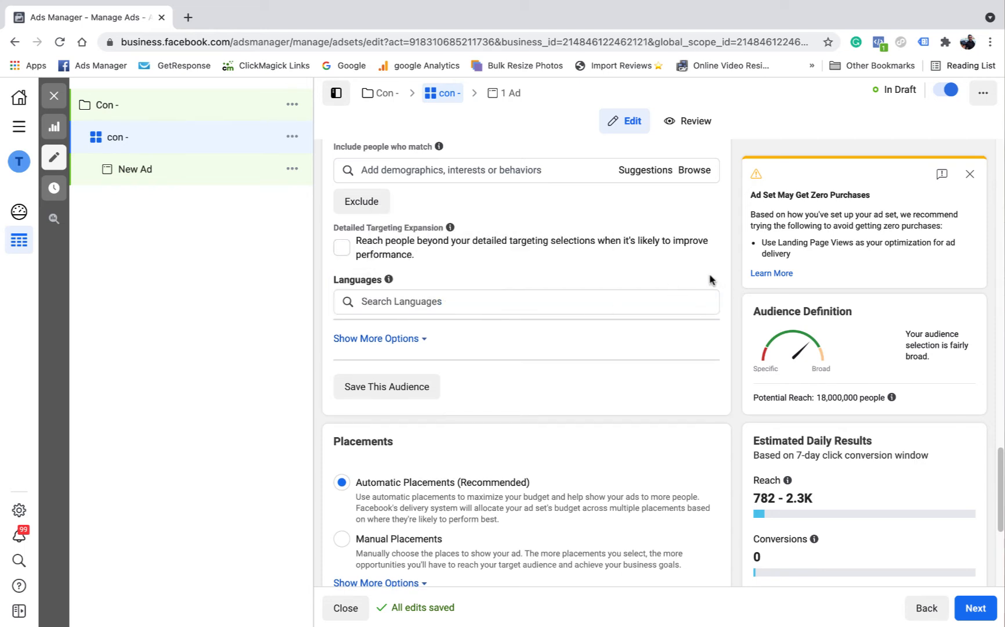
pyautogui.scroll(-1, 421, 335)
pyautogui.click(419, 265)
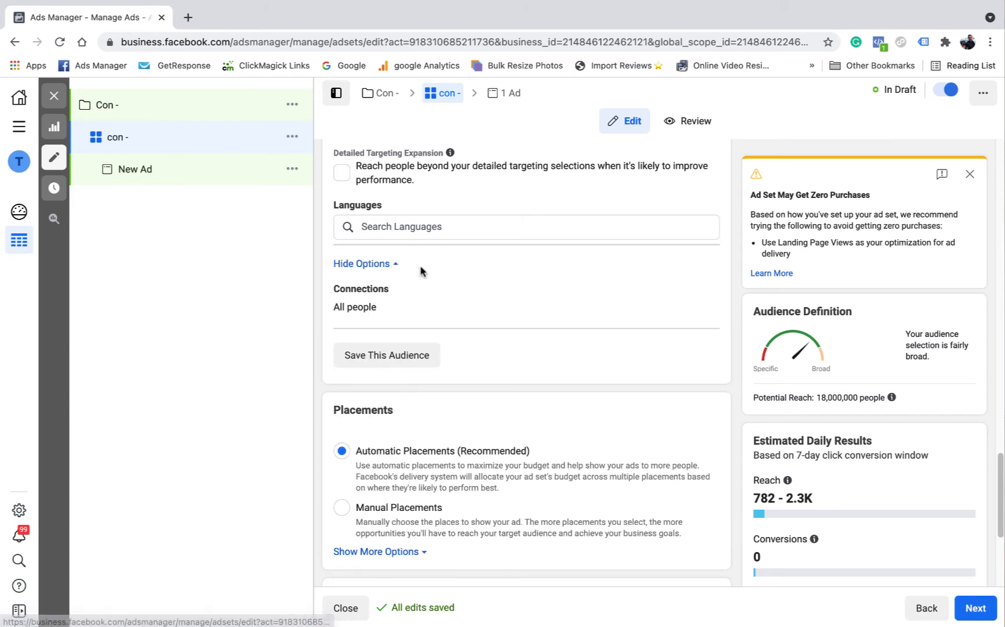
pyautogui.click(702, 290)
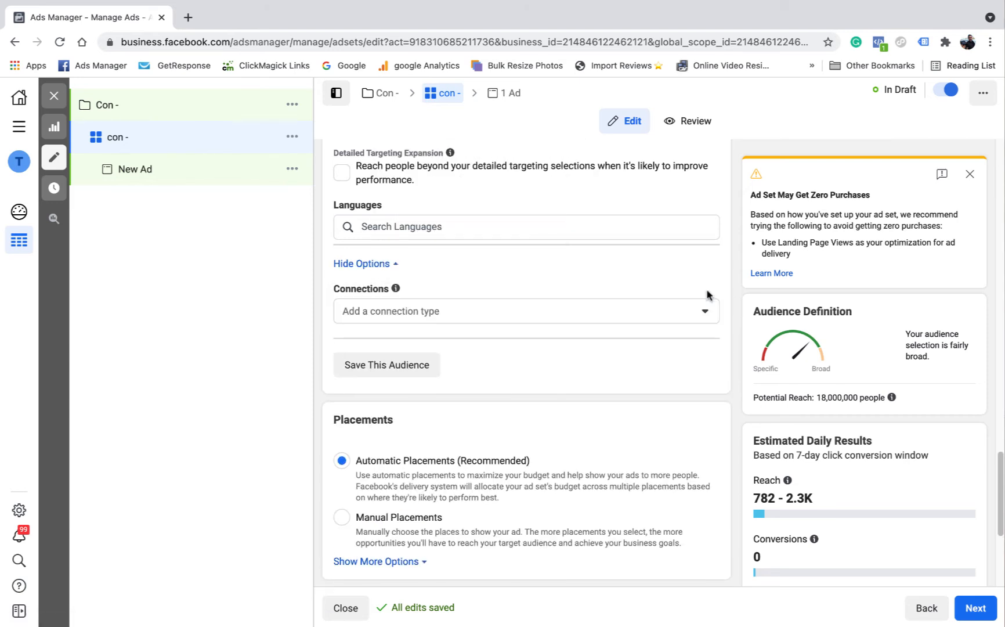
pyautogui.click(668, 313)
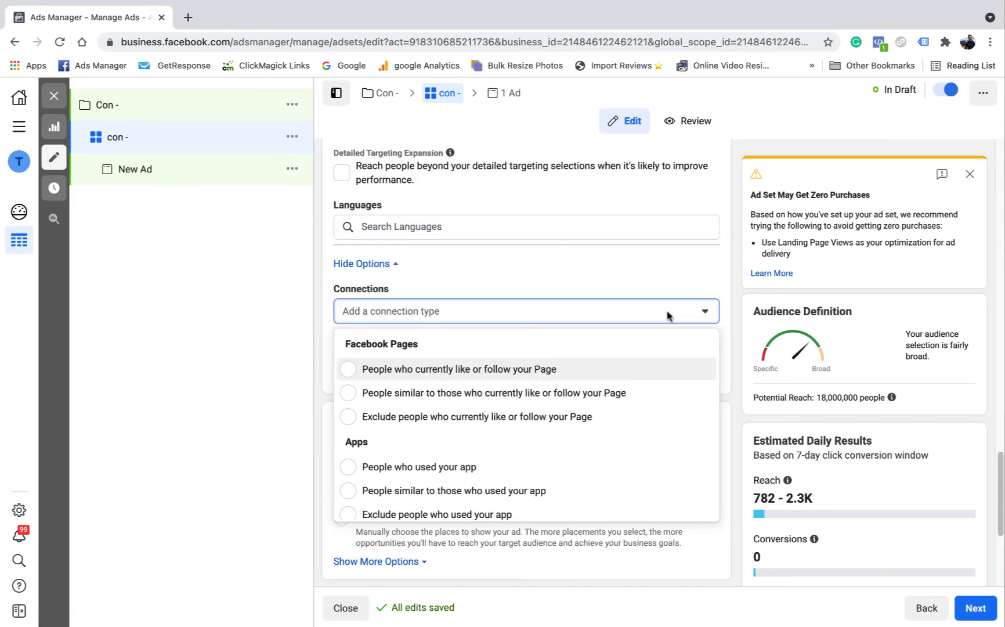
pyautogui.click(708, 314)
pyautogui.click(702, 273)
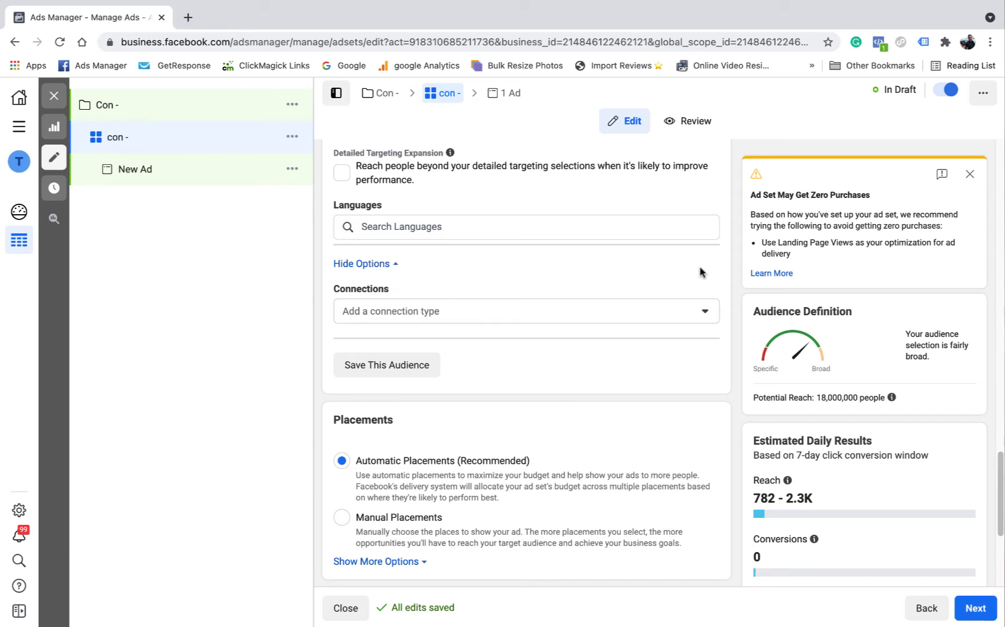
# Step: Review the audience settings from existing audiences and locations through connections, down to the Placements section
pyautogui.scroll(-1, 521, 274)
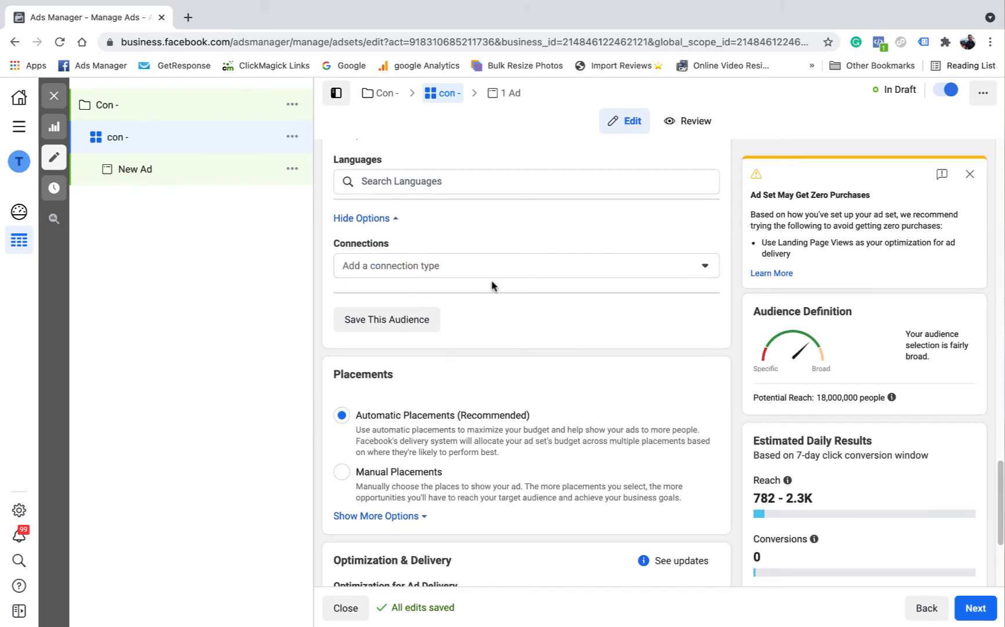
pyautogui.scroll(-1, 497, 283)
pyautogui.scroll(3, 500, 275)
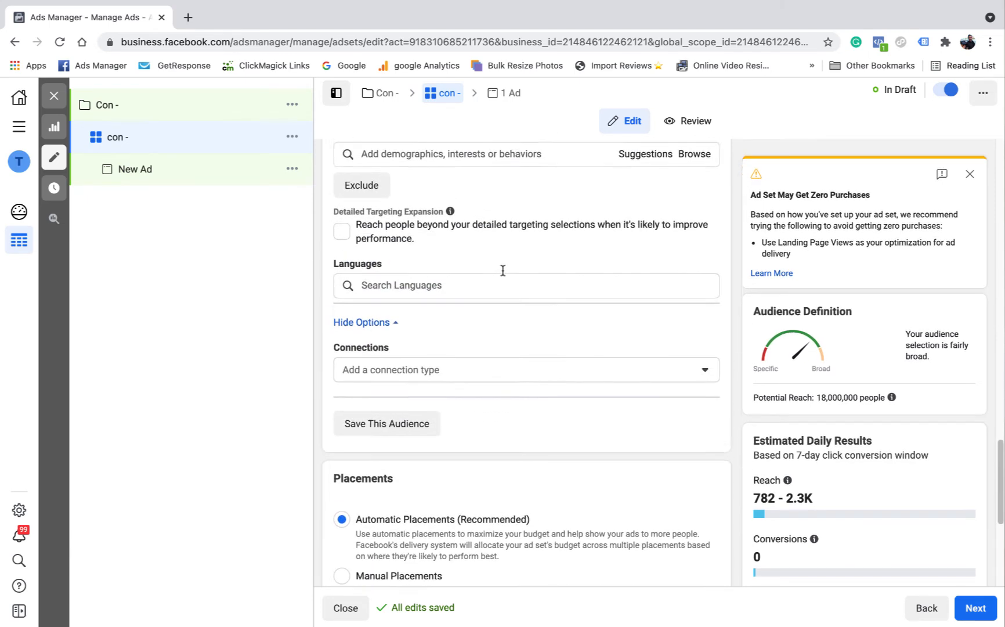
pyautogui.scroll(6, 503, 270)
pyautogui.scroll(6, 504, 279)
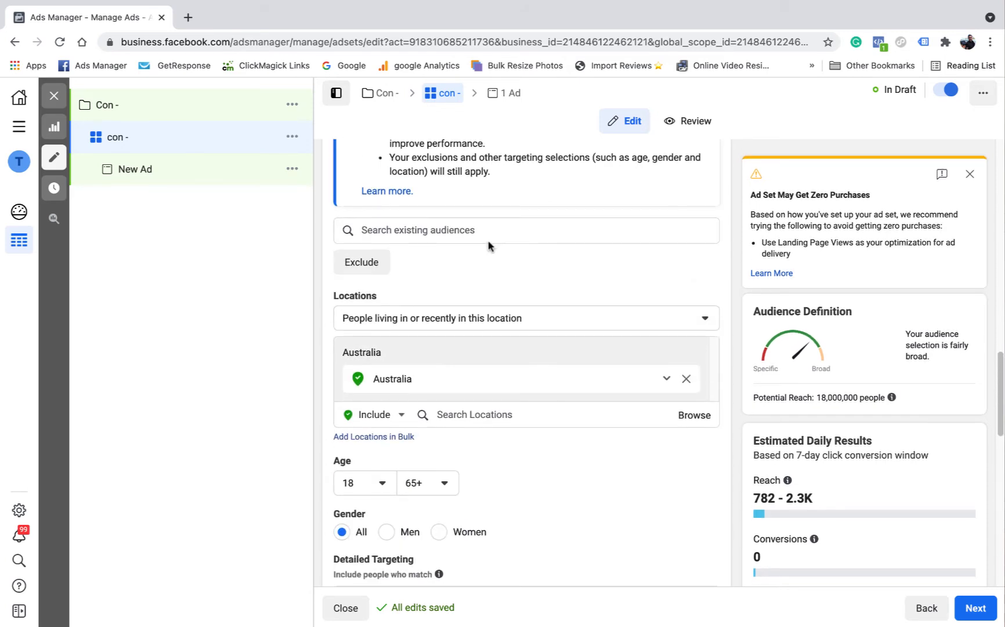
pyautogui.scroll(-10, 479, 334)
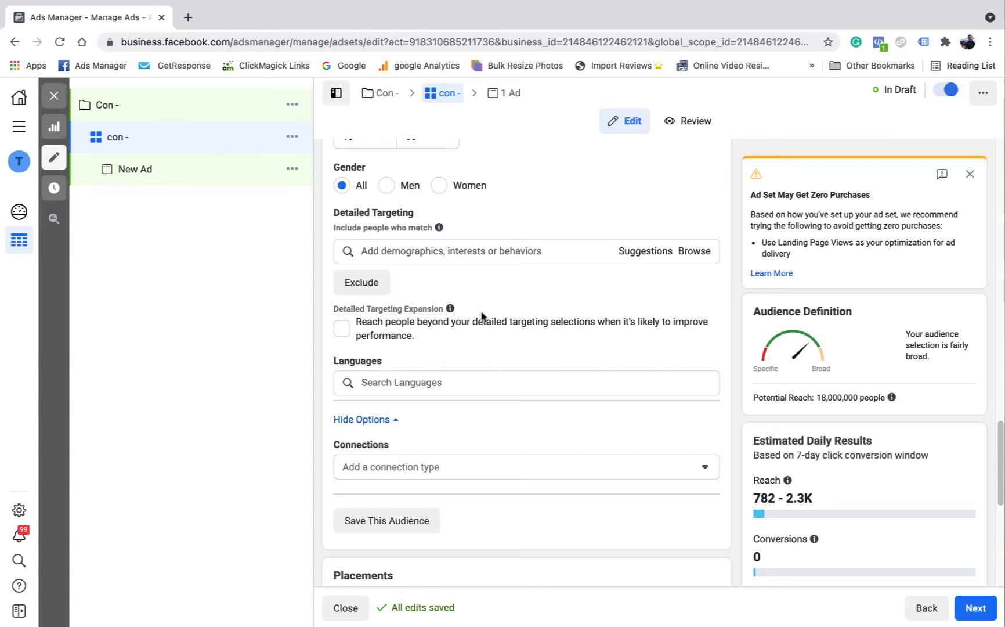
pyautogui.scroll(-2, 482, 314)
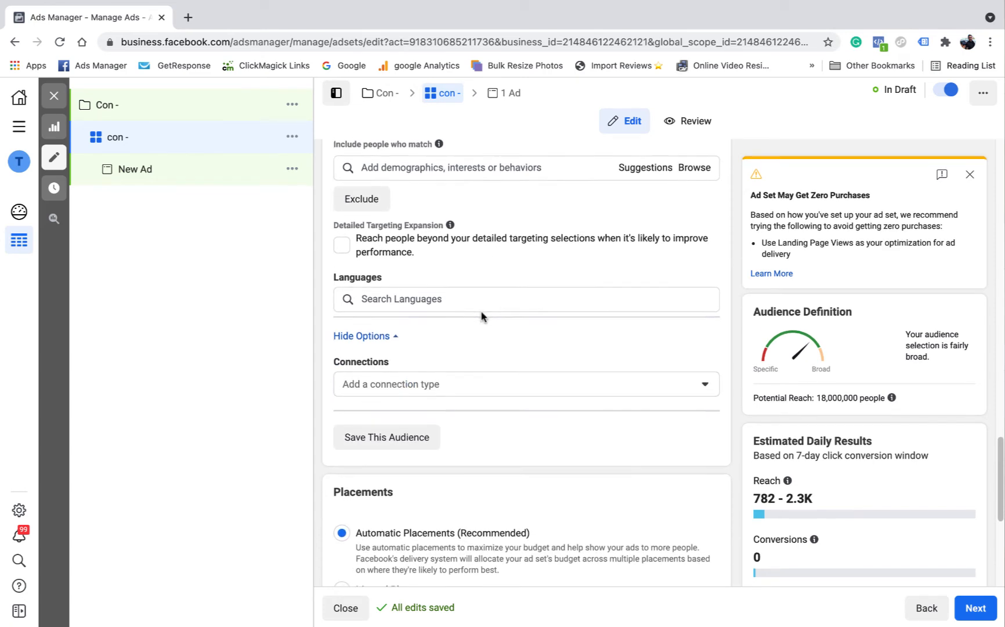
pyautogui.scroll(-2, 482, 312)
pyautogui.scroll(-2, 482, 312)
pyautogui.scroll(-3, 554, 318)
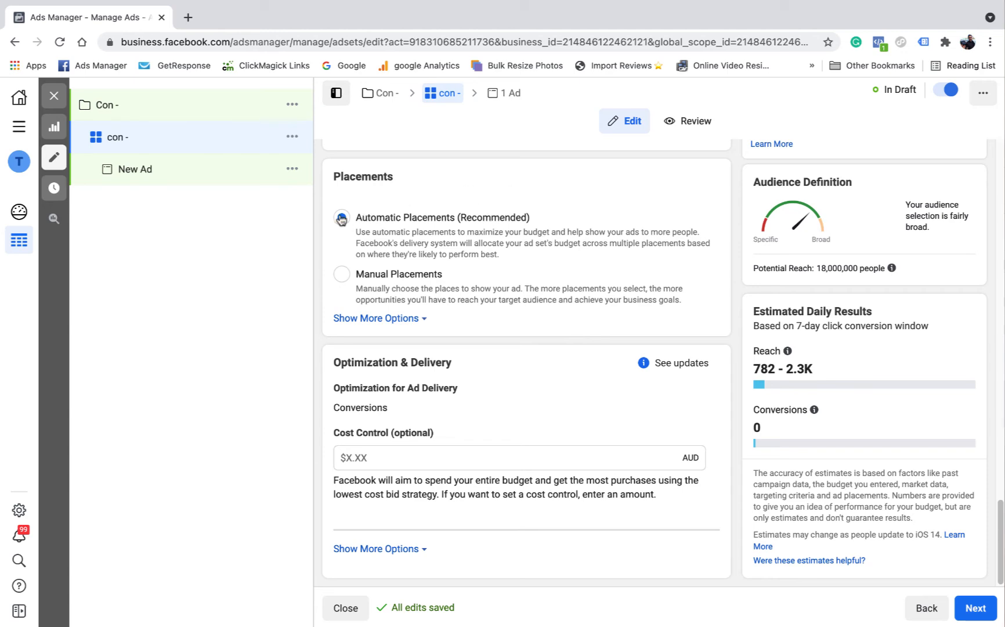
# Step: Switch the ad set to Manual Placements and review the available platforms and individual placements
pyautogui.click(343, 275)
pyautogui.scroll(-3, 525, 267)
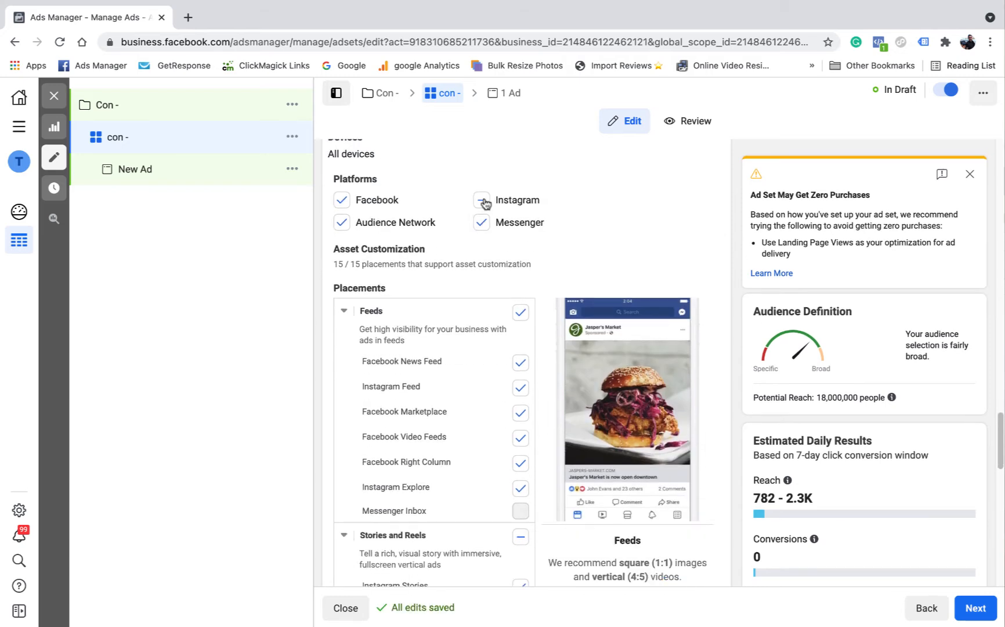
pyautogui.scroll(-3, 493, 293)
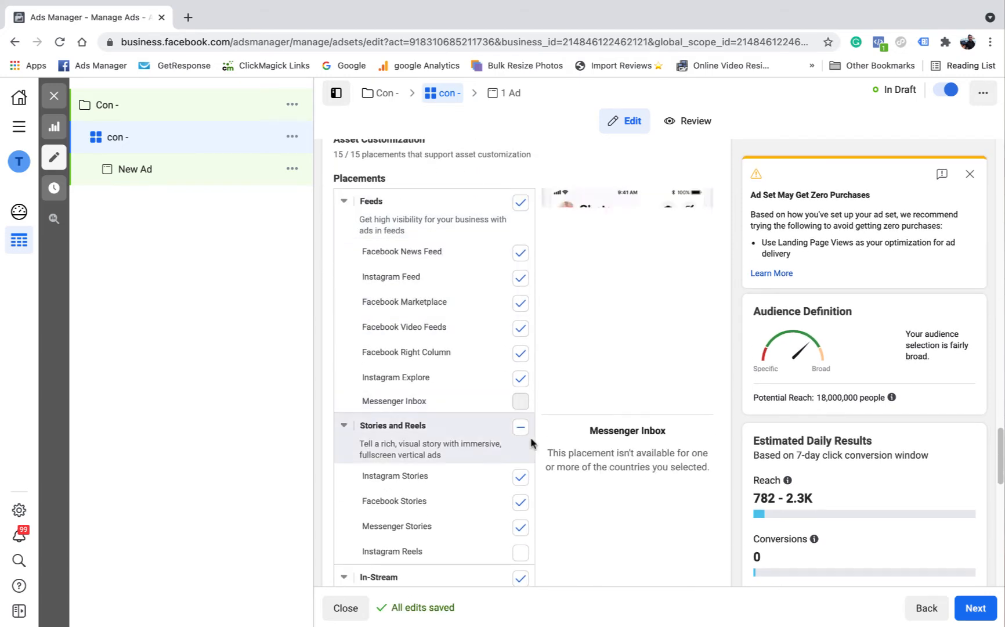
pyautogui.scroll(2, 523, 298)
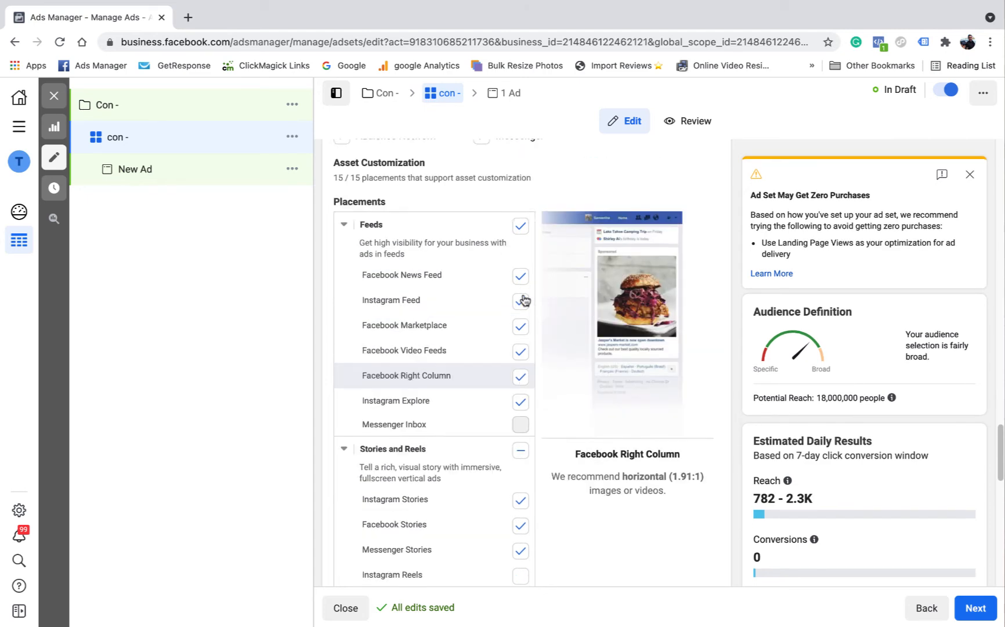
pyautogui.scroll(-8, 514, 348)
pyautogui.scroll(-3, 502, 393)
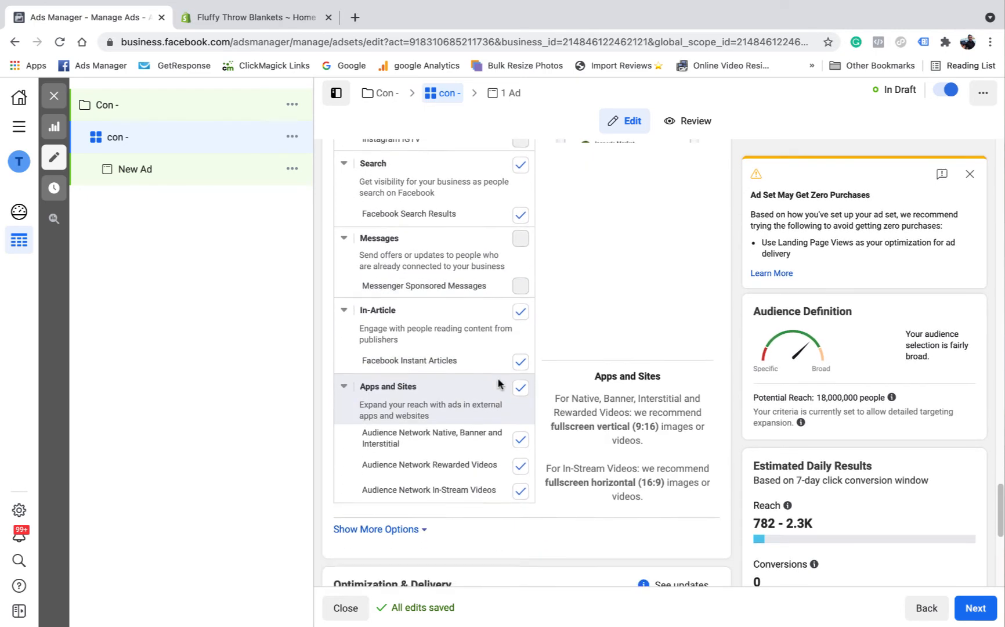
# Step: Show the additional placement options and limit the specific mobile devices to iOS Devices Only
pyautogui.click(368, 488)
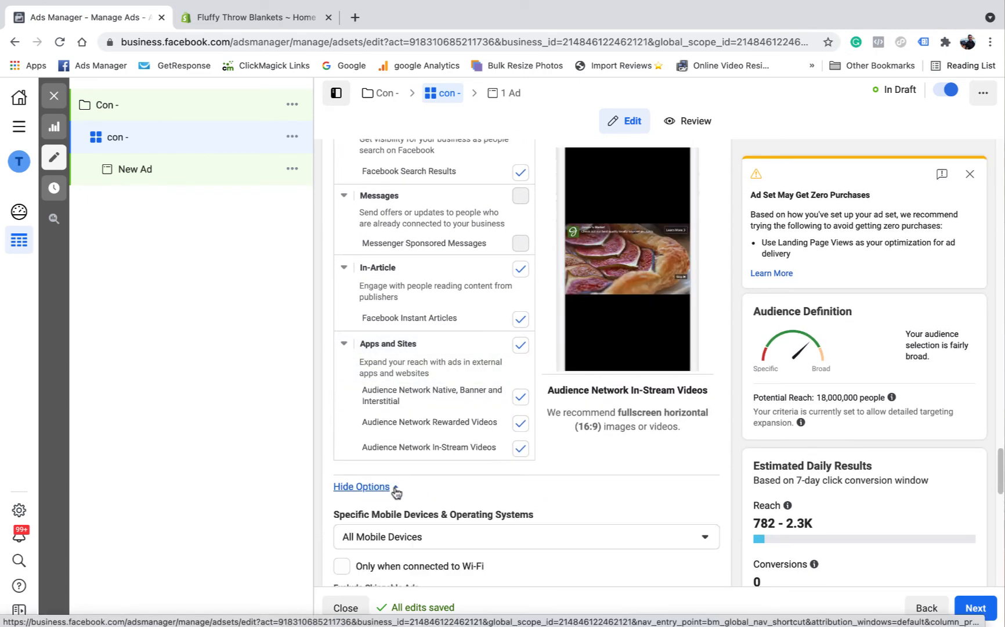
pyautogui.scroll(-3, 435, 448)
pyautogui.scroll(-2, 447, 424)
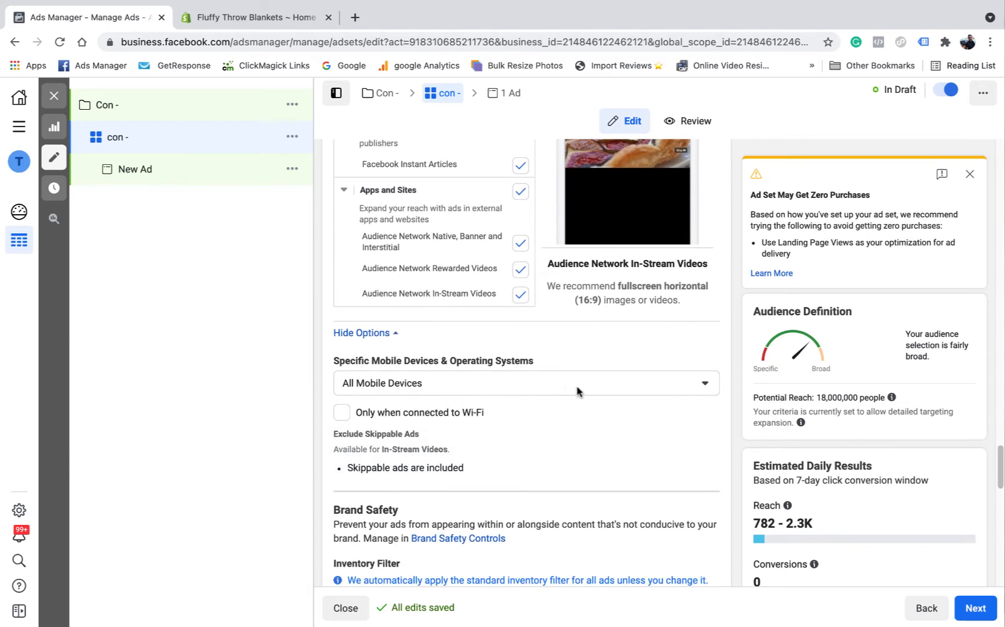
pyautogui.click(631, 385)
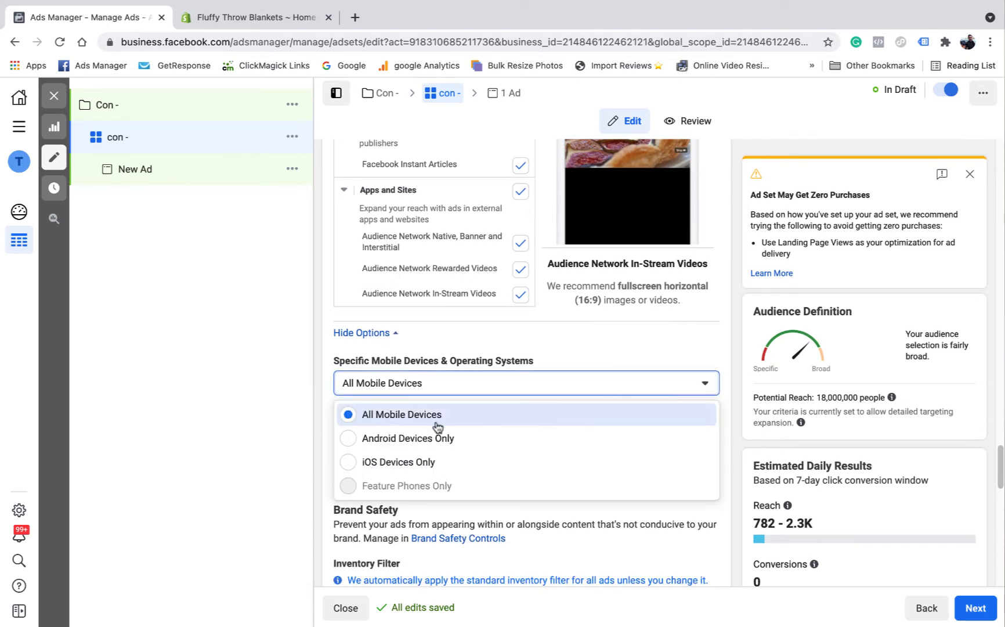
pyautogui.click(365, 463)
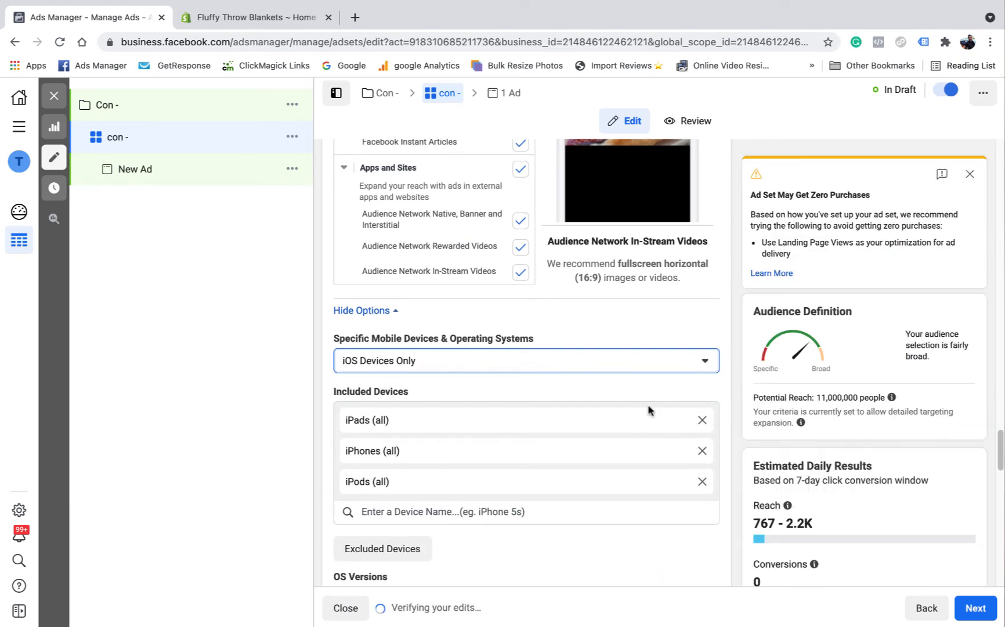
# Step: Set the minimum iOS version to 14.7 and restrict delivery to devices connected to Wi-Fi
pyautogui.scroll(-2, 608, 354)
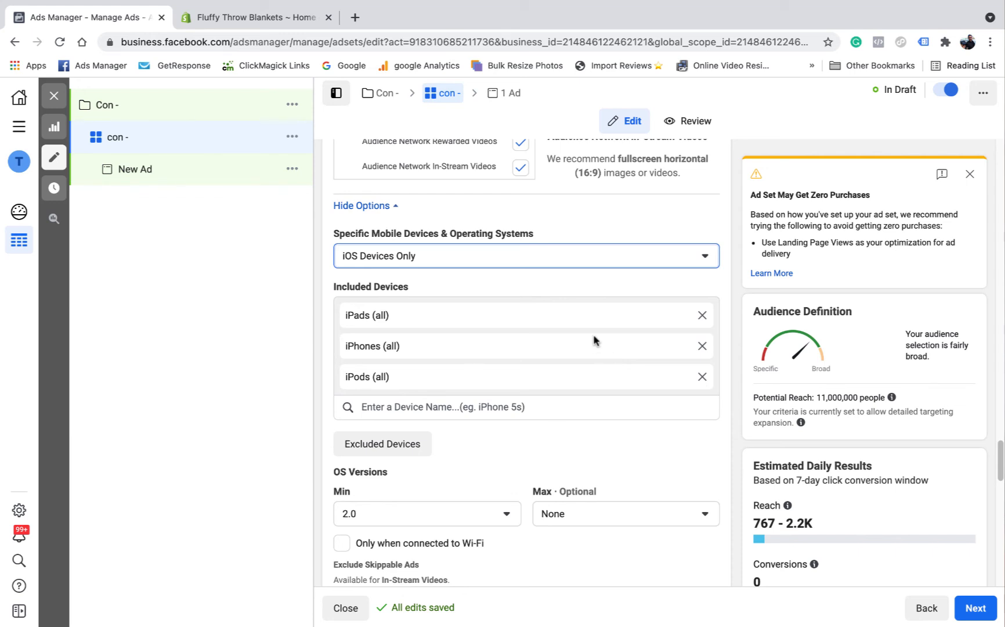
pyautogui.click(687, 374)
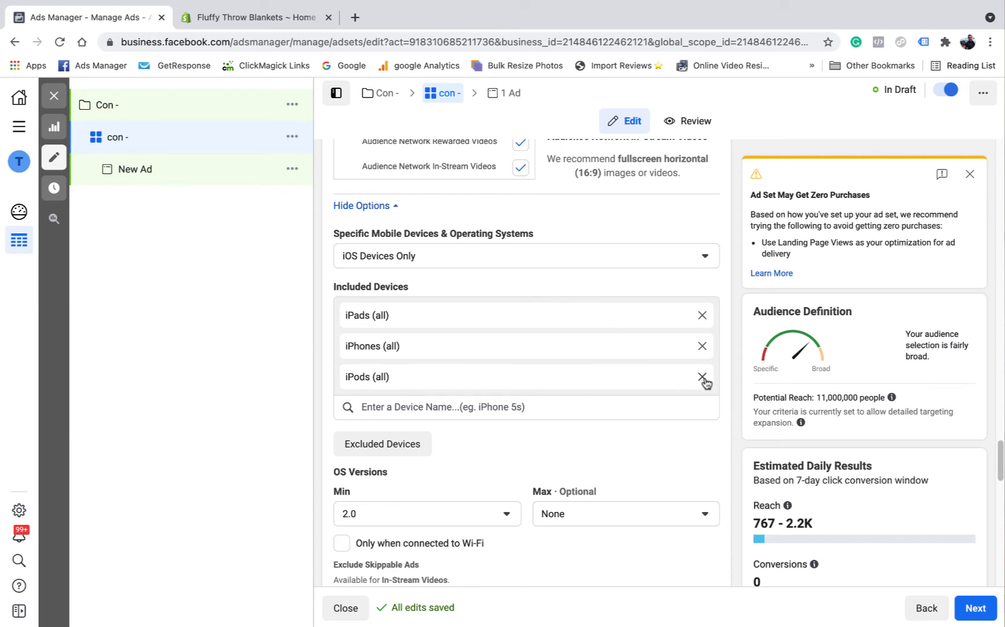
pyautogui.scroll(-2, 599, 391)
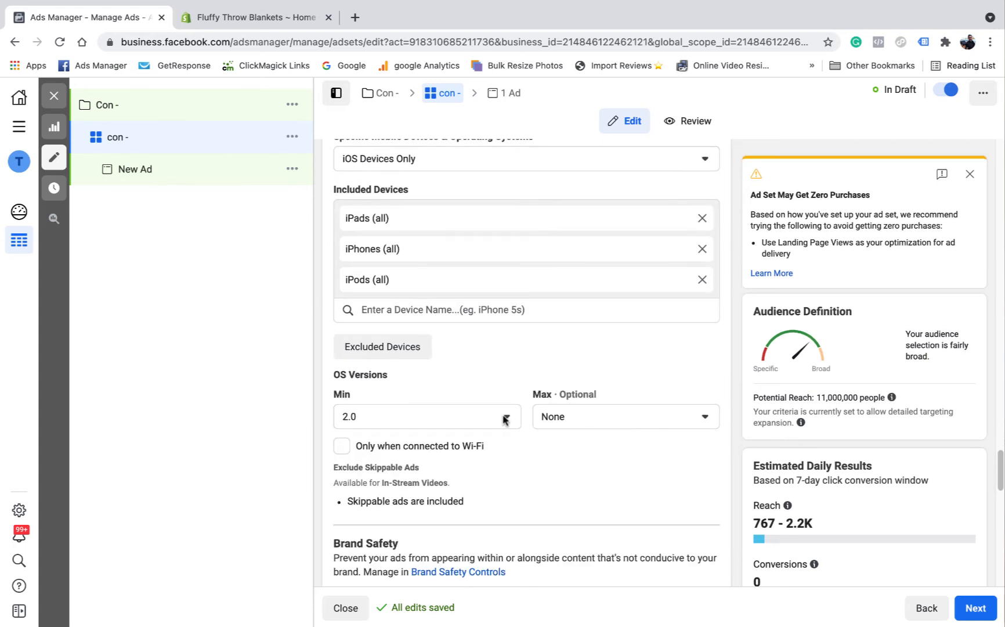
pyautogui.click(502, 417)
pyautogui.scroll(-10, 413, 501)
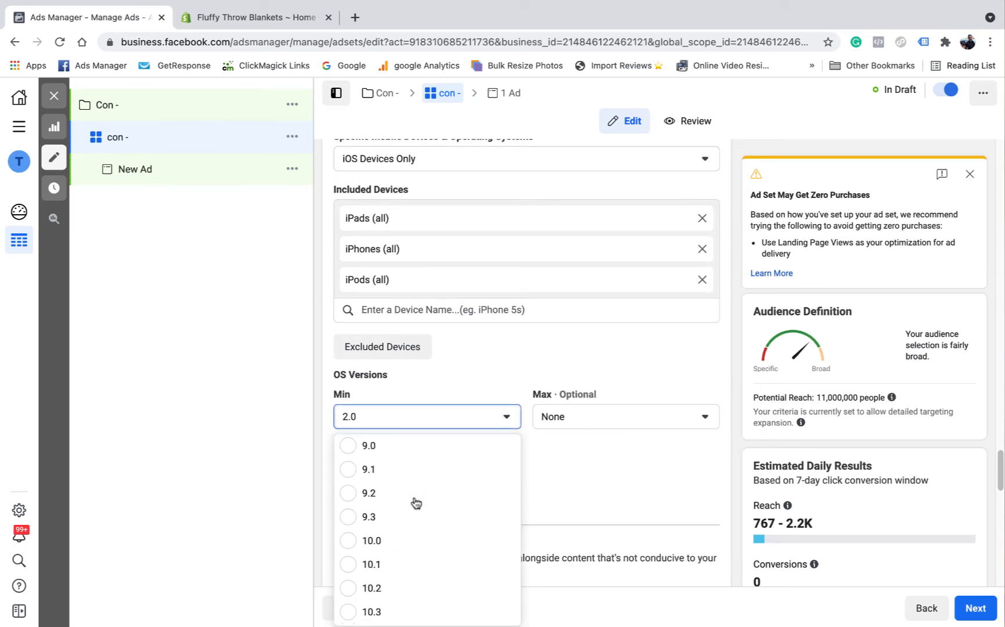
pyautogui.scroll(-5, 417, 501)
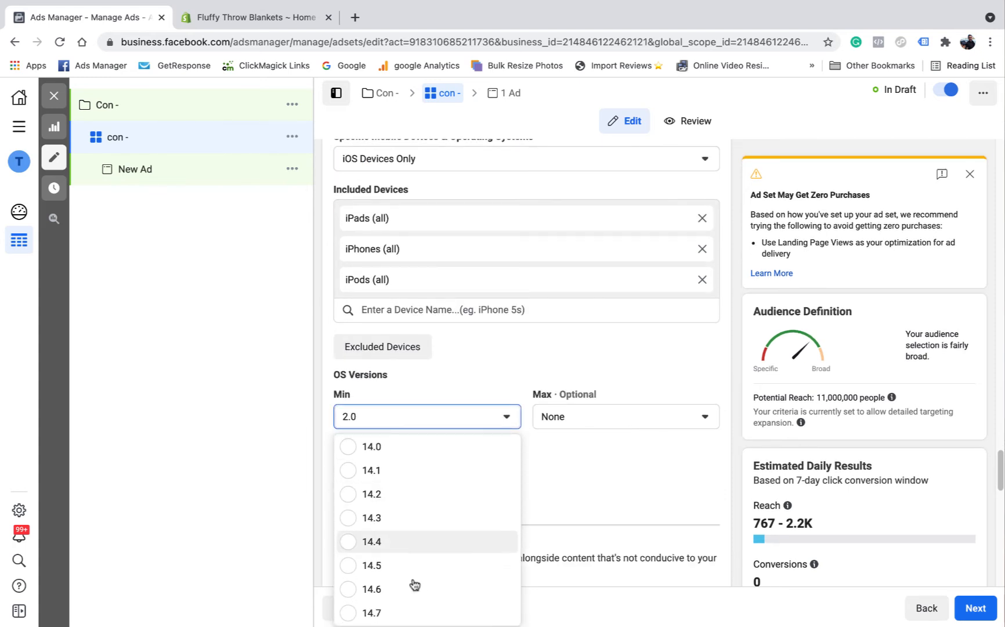
pyautogui.click(402, 613)
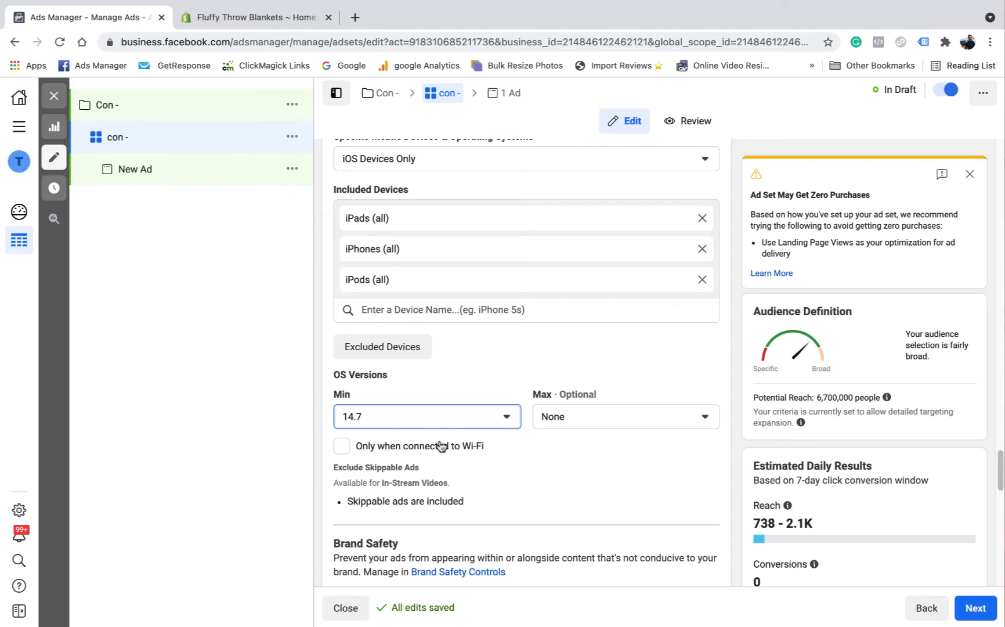
pyautogui.click(343, 448)
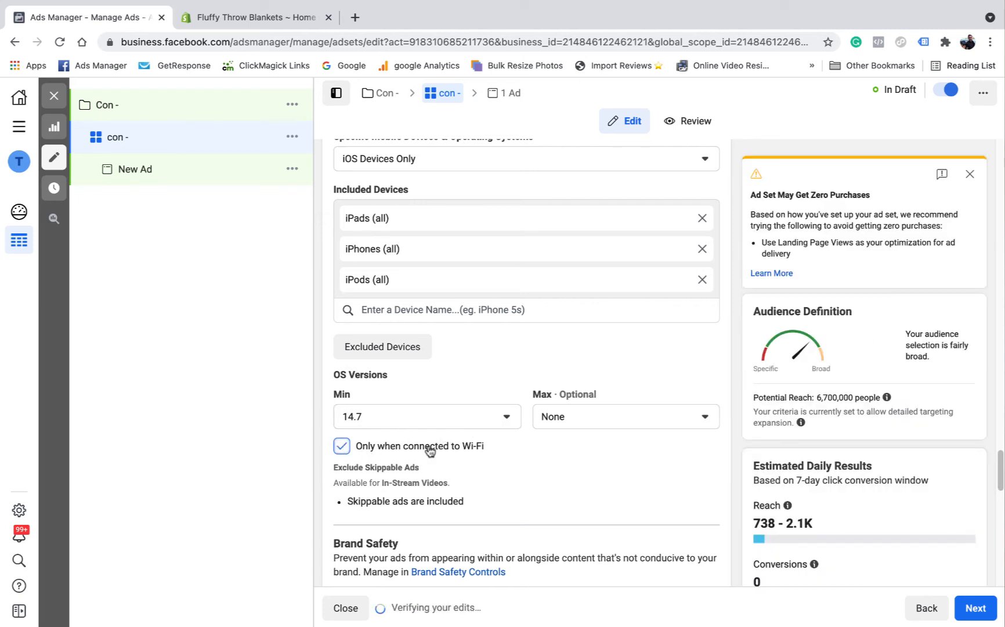
# Step: Examine the skippable ads setting and the Brand Safety inventory filter options for the manual placements
pyautogui.scroll(-2, 451, 448)
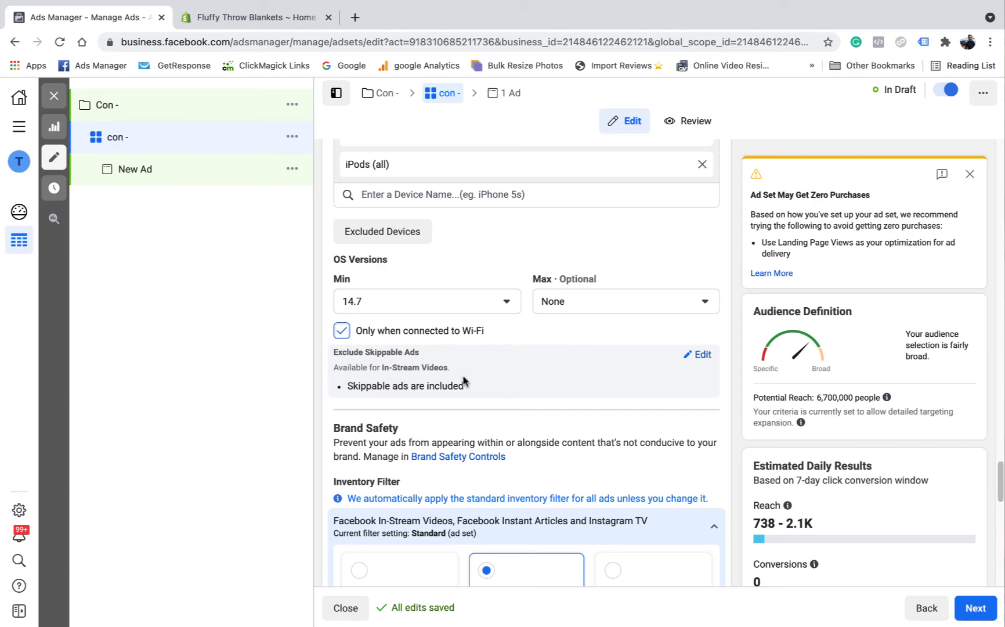
pyautogui.scroll(-2, 413, 290)
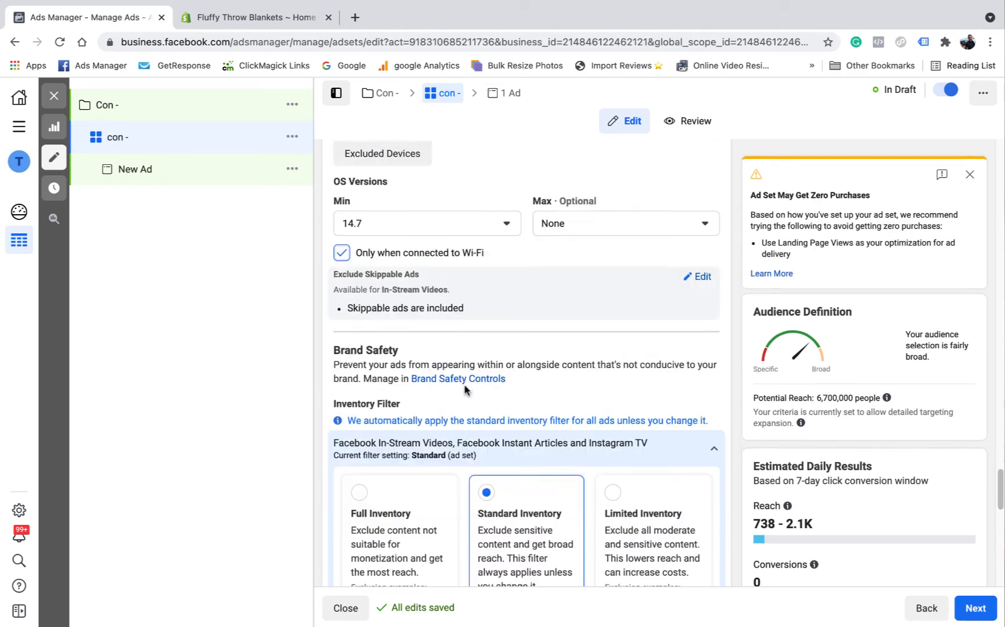
pyautogui.scroll(-3, 485, 330)
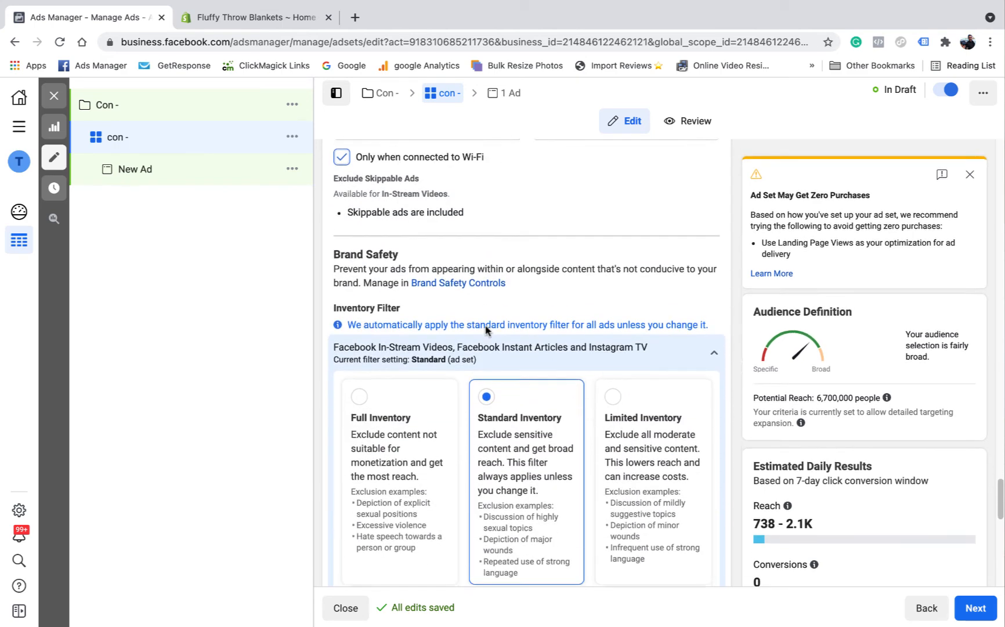
pyautogui.scroll(4, 409, 349)
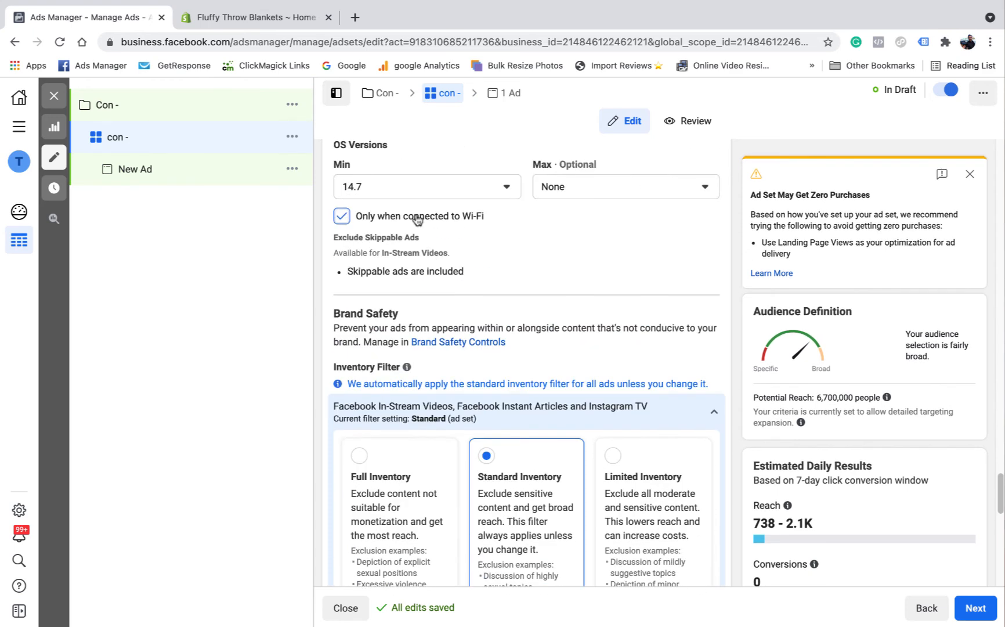
pyautogui.scroll(-4, 513, 456)
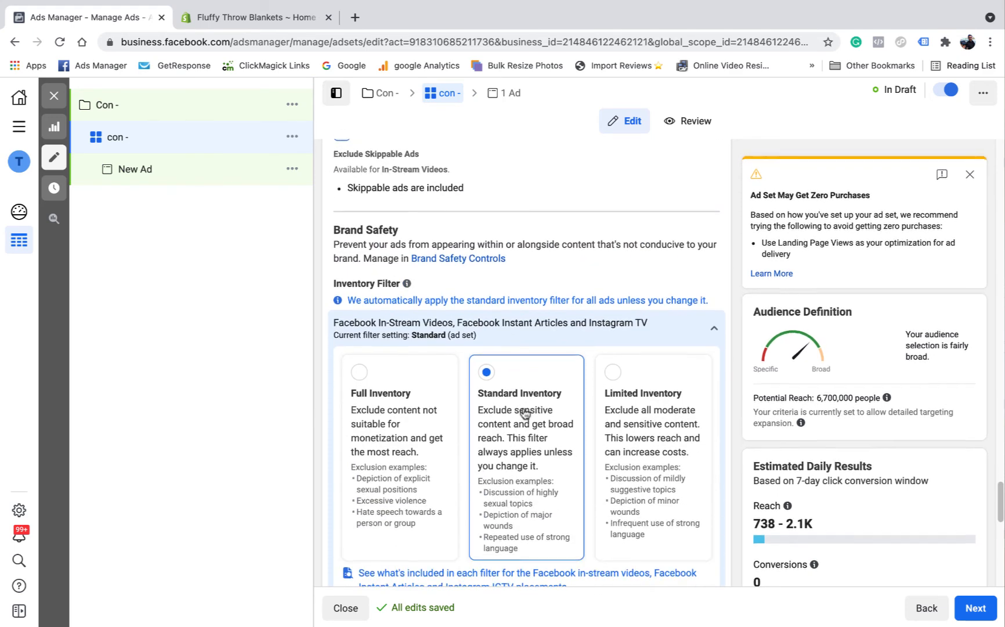
pyautogui.scroll(-2, 526, 415)
pyautogui.scroll(2, 526, 416)
pyautogui.click(719, 349)
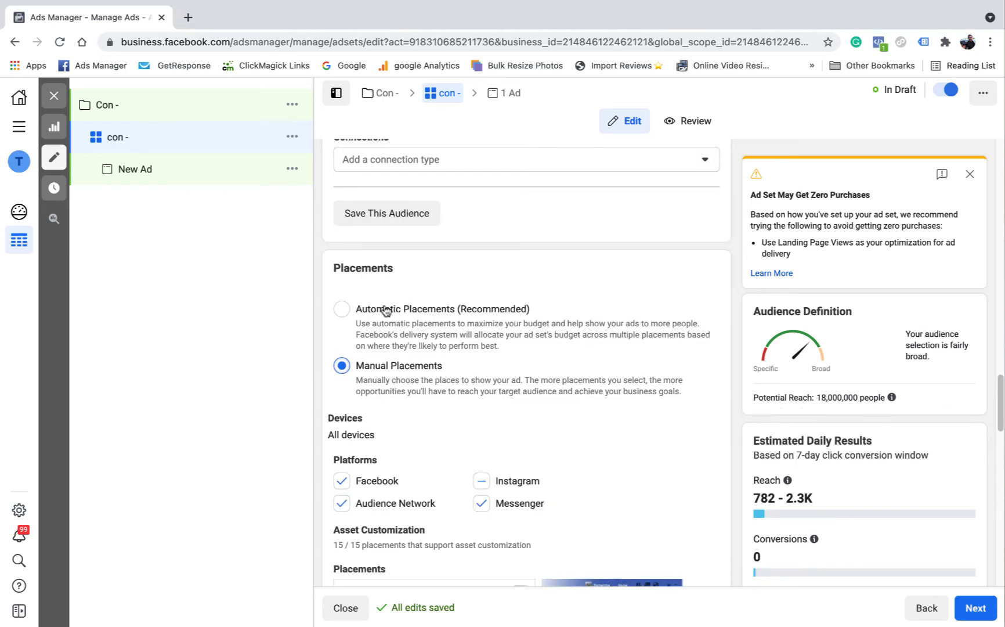
# Step: Switch the ad set back to Automatic Placements and examine the choices for Optimization for Ad Delivery, keeping Conversions
pyautogui.click(342, 309)
pyautogui.scroll(-2, 488, 302)
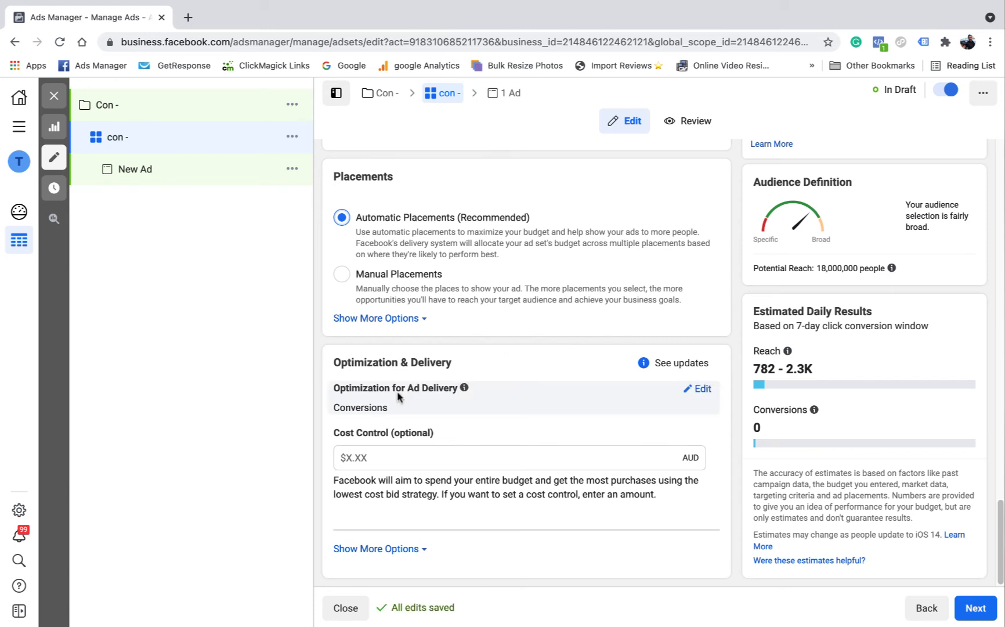
pyautogui.click(699, 388)
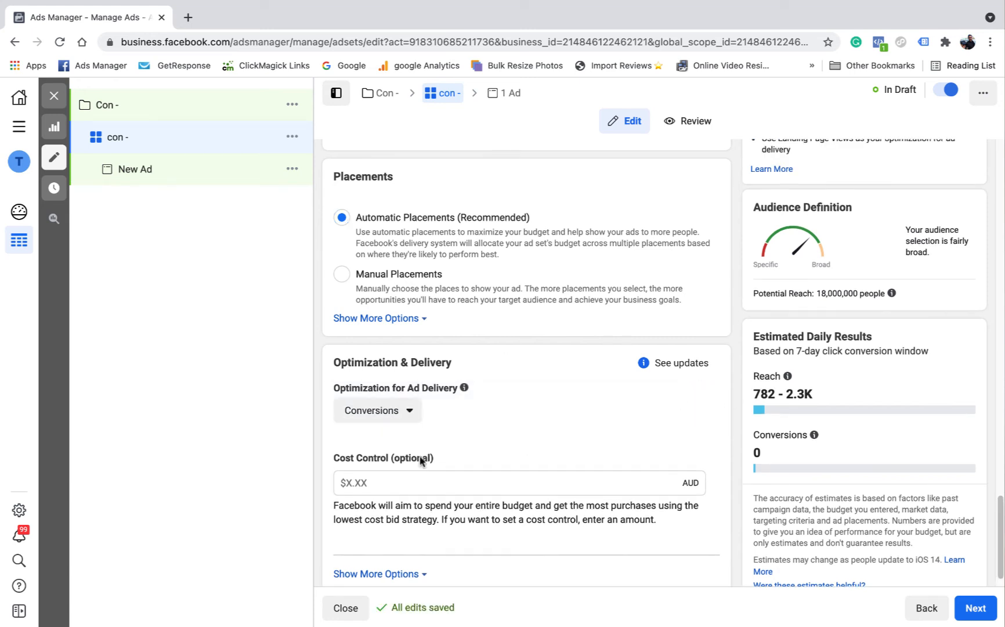
pyautogui.click(409, 412)
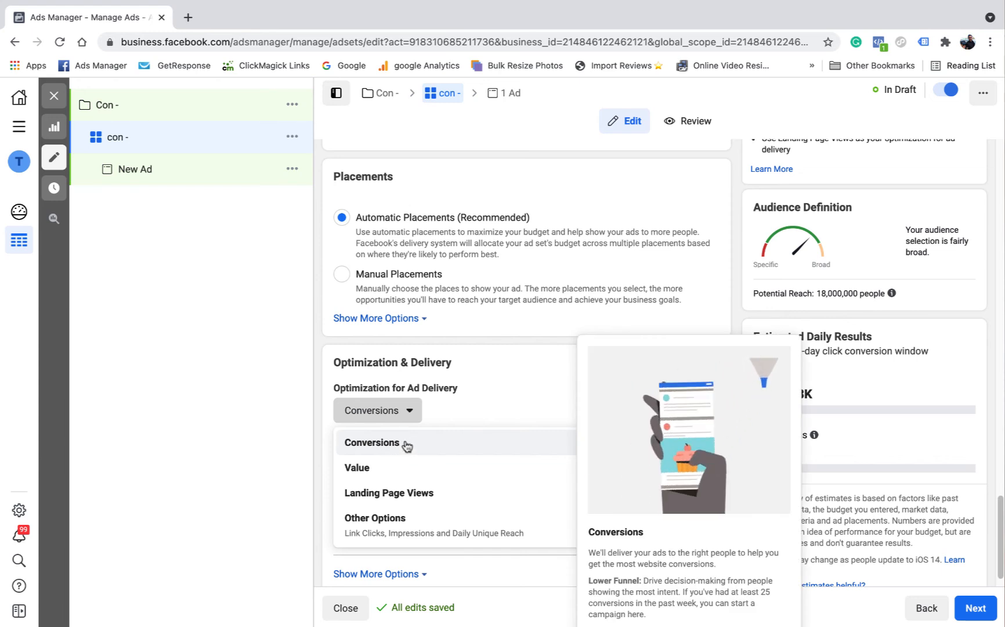
pyautogui.click(511, 404)
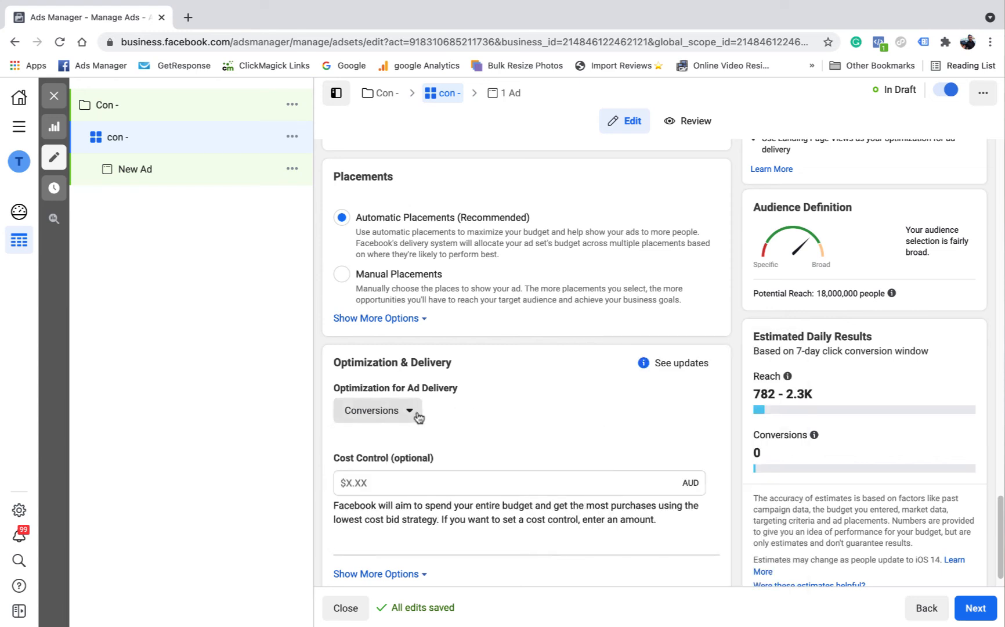
pyautogui.click(417, 415)
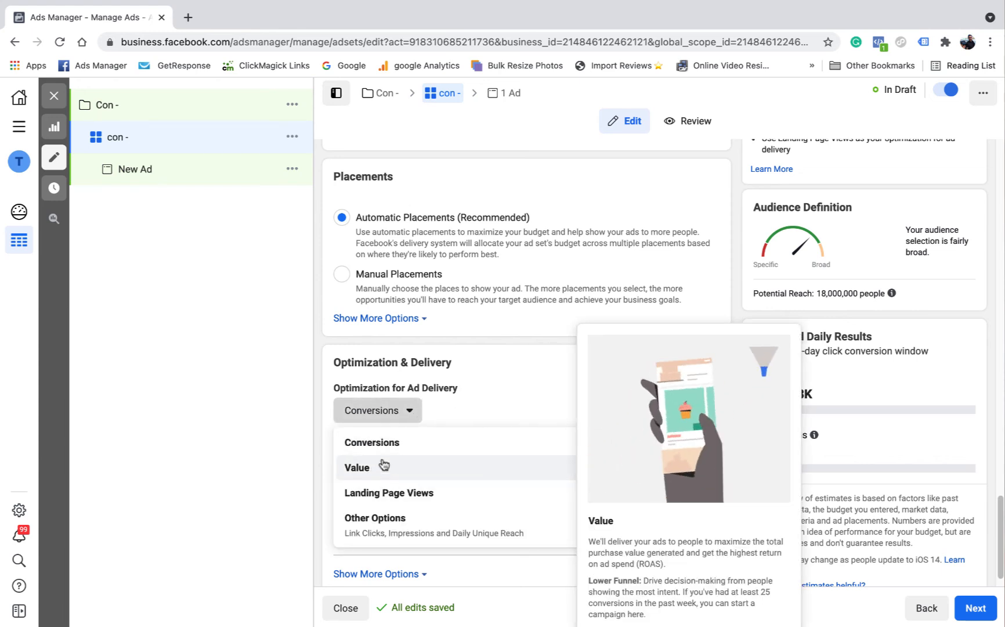
pyautogui.click(512, 404)
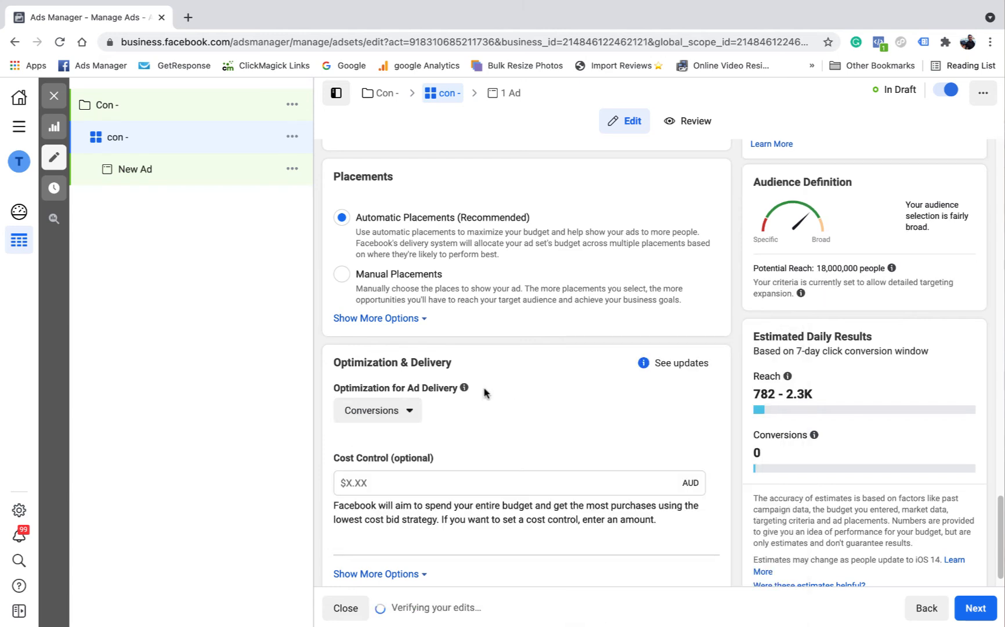
# Step: Set the optional cost control for the ad set to 50 AUD
pyautogui.scroll(-1, 485, 395)
pyautogui.scroll(-1, 537, 399)
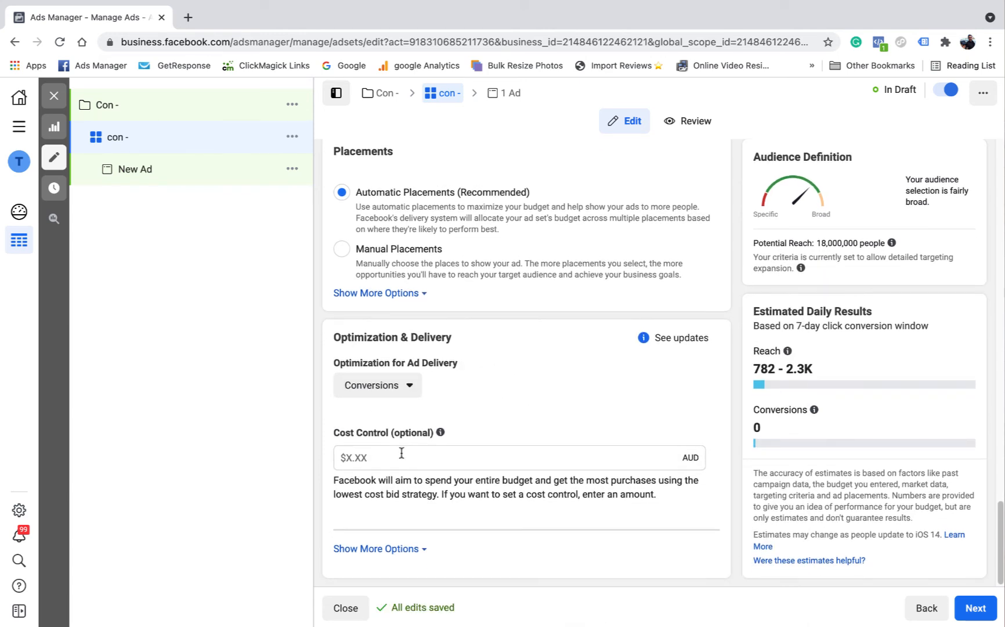
pyautogui.click(401, 453)
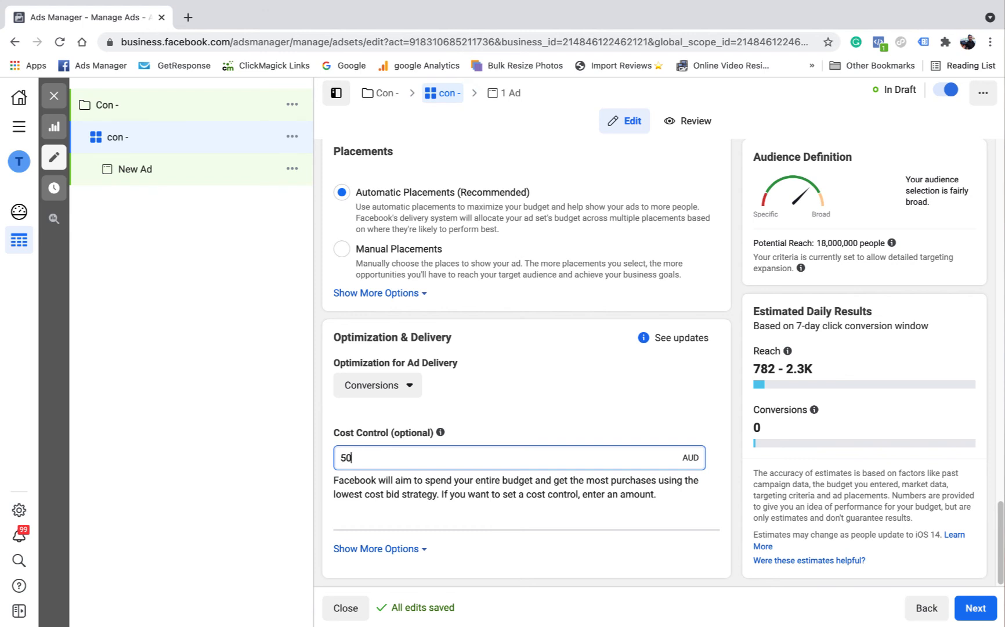
pyautogui.click(713, 403)
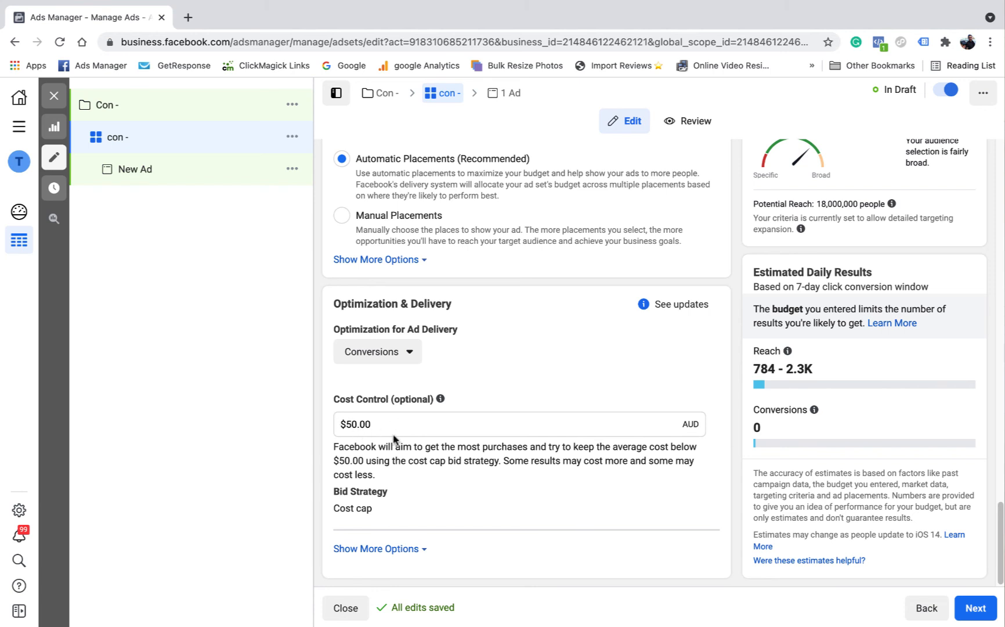
# Step: Remove the cost control amount by resetting it to 0
pyautogui.moveTo(409, 422); pyautogui.dragTo(347, 421)
pyautogui.write('0')
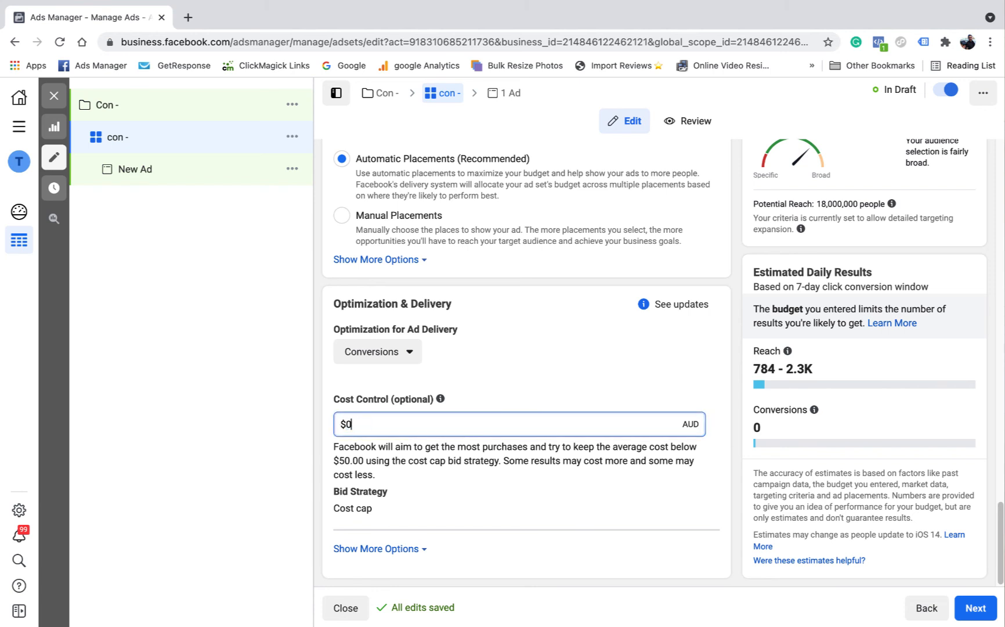
pyautogui.click(721, 375)
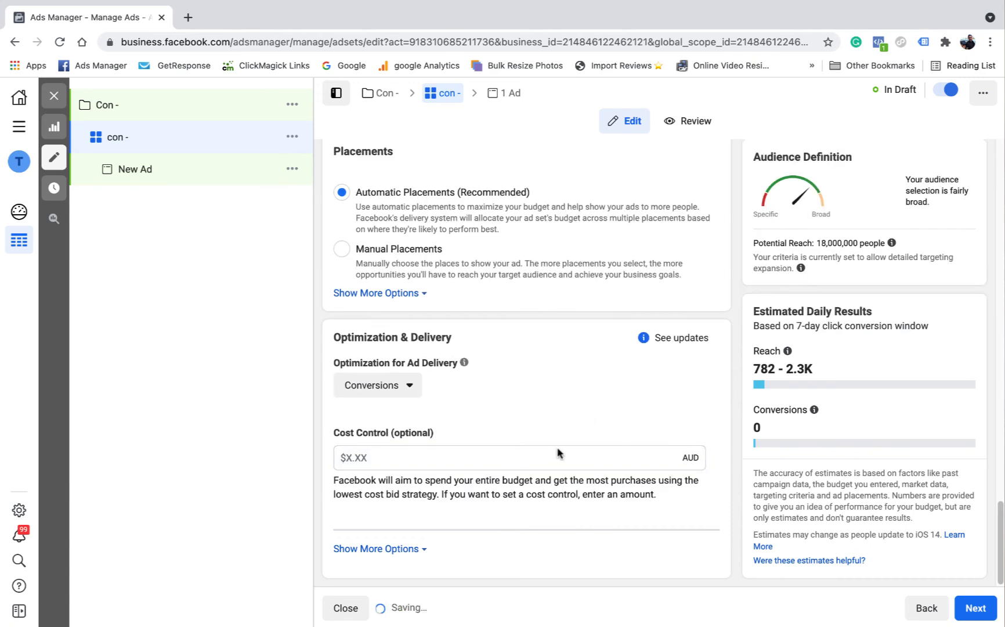
# Step: Show the additional optimization and delivery options and set the attribution setting to 1-day click or view
pyautogui.click(419, 551)
pyautogui.scroll(-2, 460, 498)
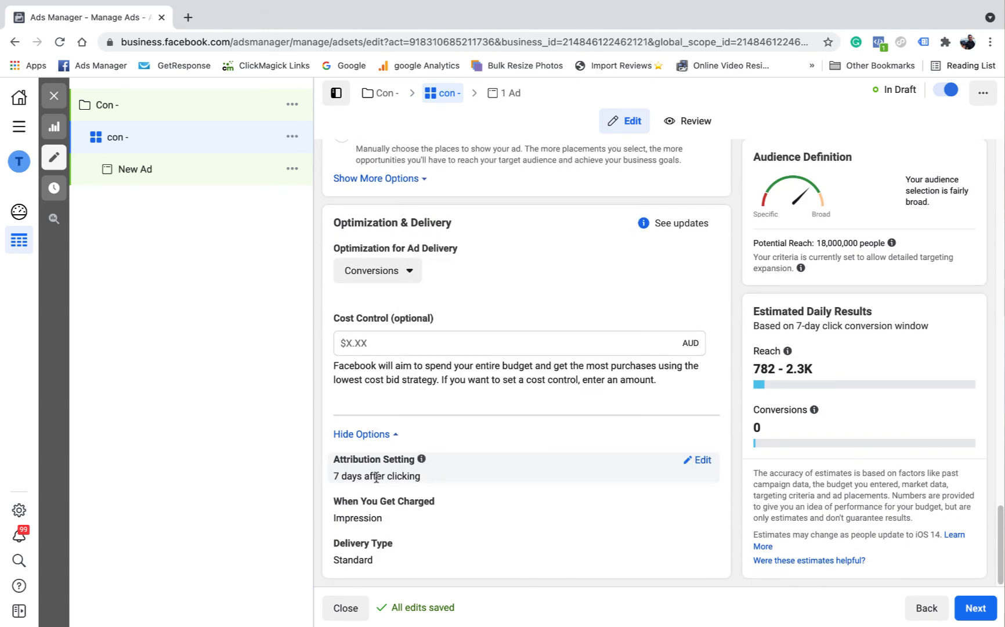
pyautogui.click(698, 460)
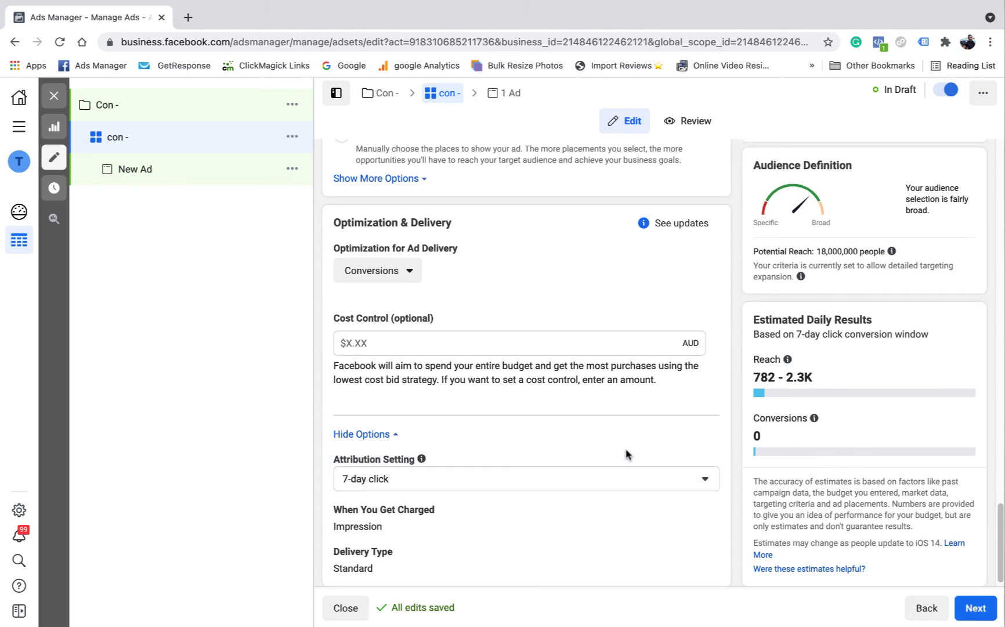
pyautogui.click(700, 468)
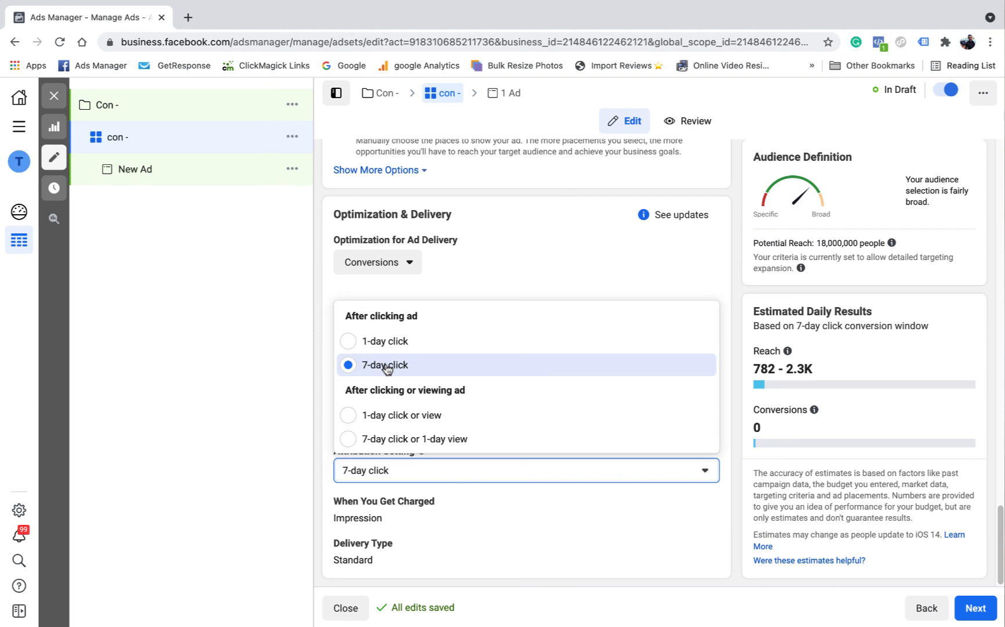
pyautogui.click(400, 416)
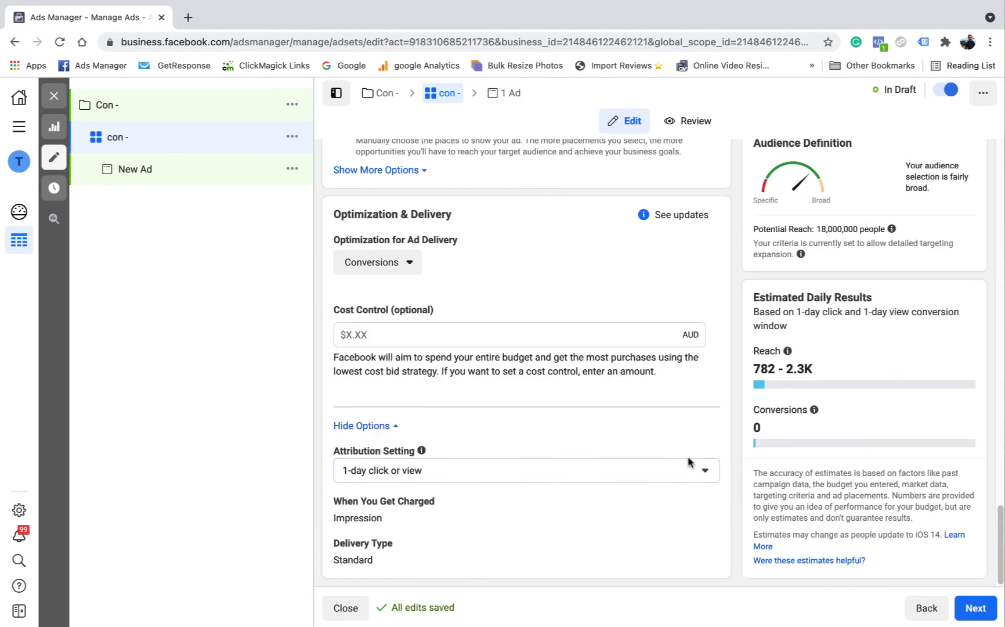
# Step: Return the attribution setting to 7-day click and check the When You Get Charged setting
pyautogui.click(703, 470)
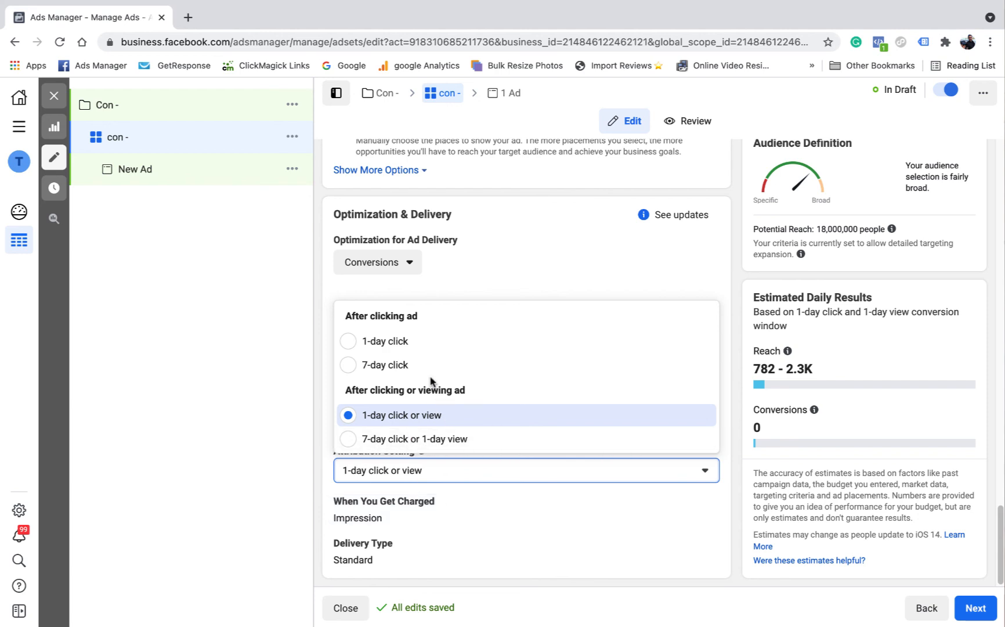
pyautogui.click(391, 369)
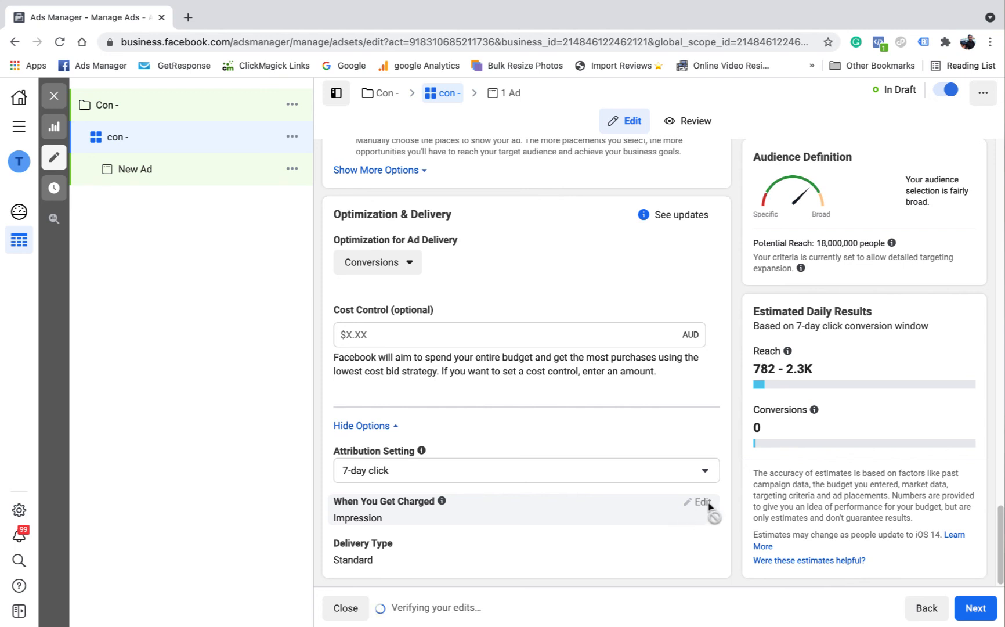
pyautogui.moveTo(430, 510)
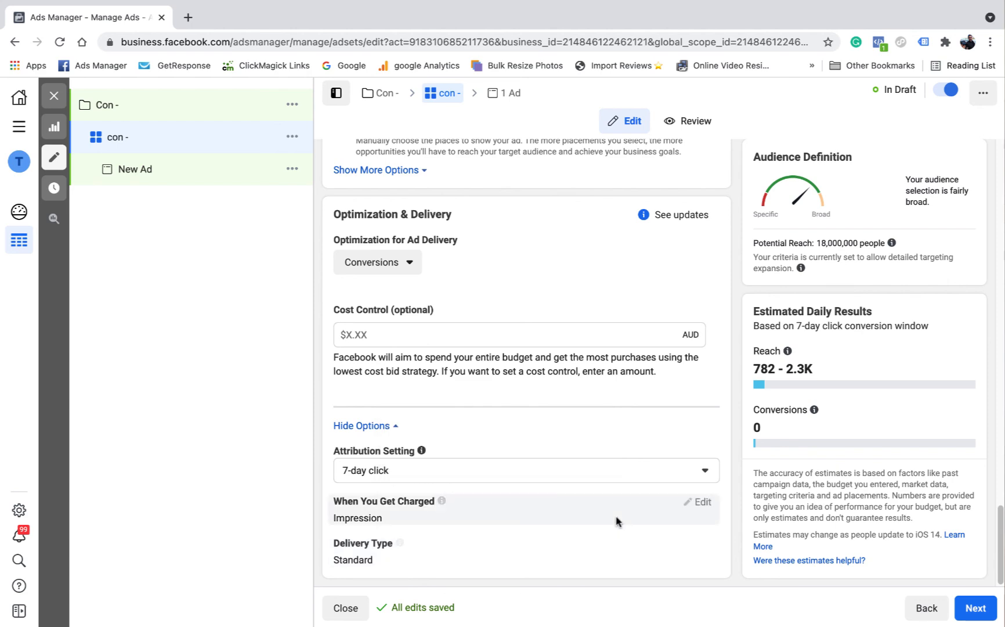
# Step: Review the ad set's conversion, budget, audience, placement and delivery settings, dismissing the notice about lookalike audiences
pyautogui.scroll(10, 523, 491)
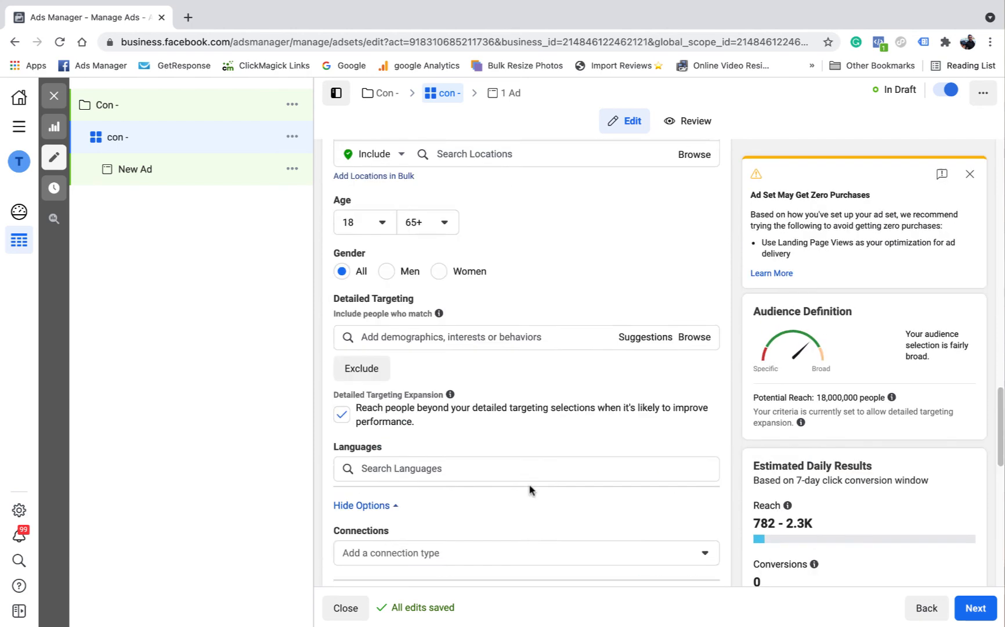
pyautogui.scroll(5, 527, 486)
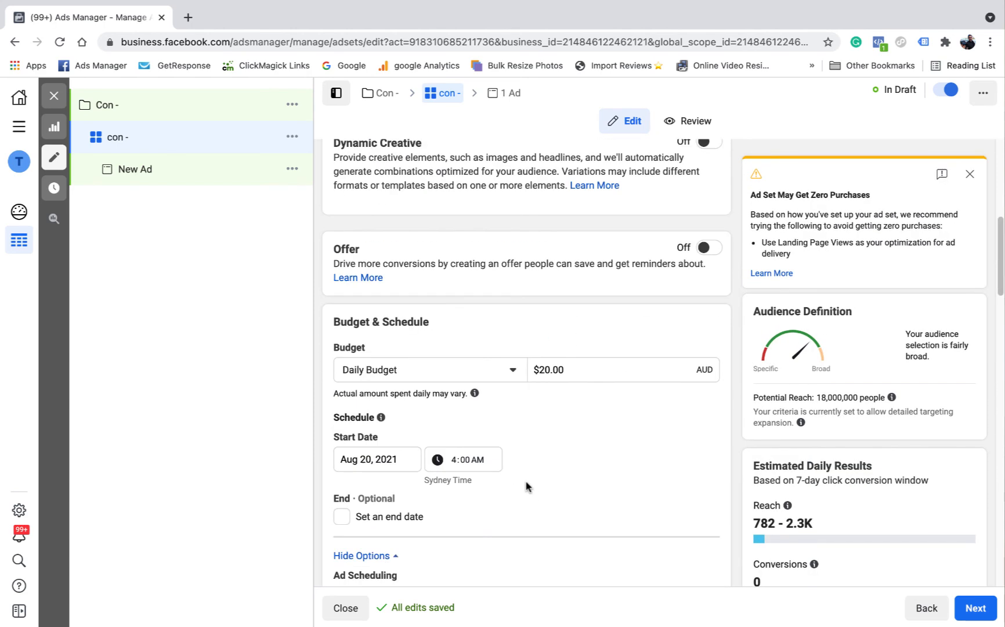
pyautogui.scroll(7, 527, 486)
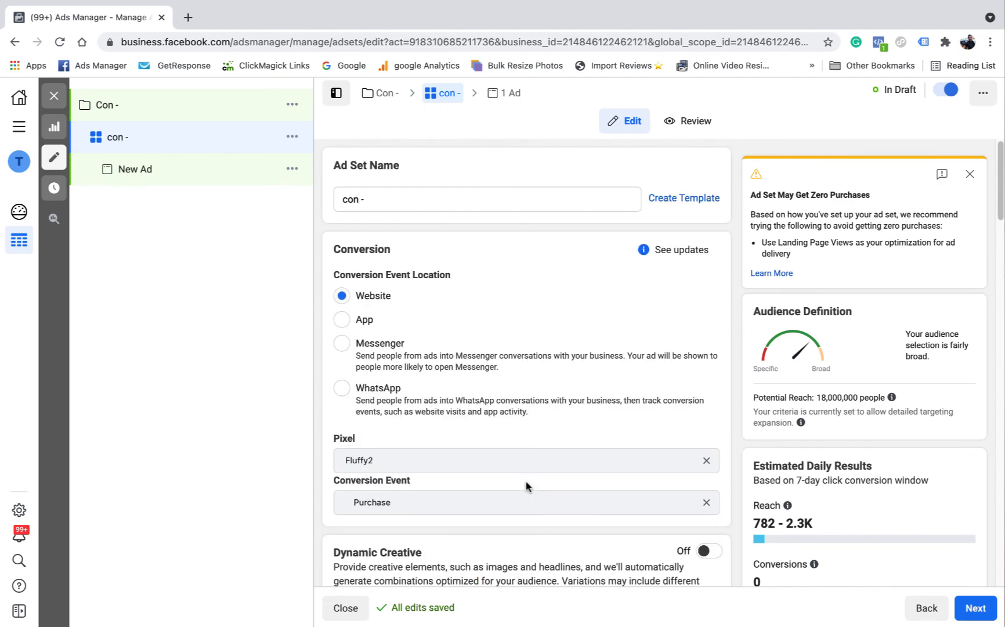
pyautogui.scroll(-10, 551, 345)
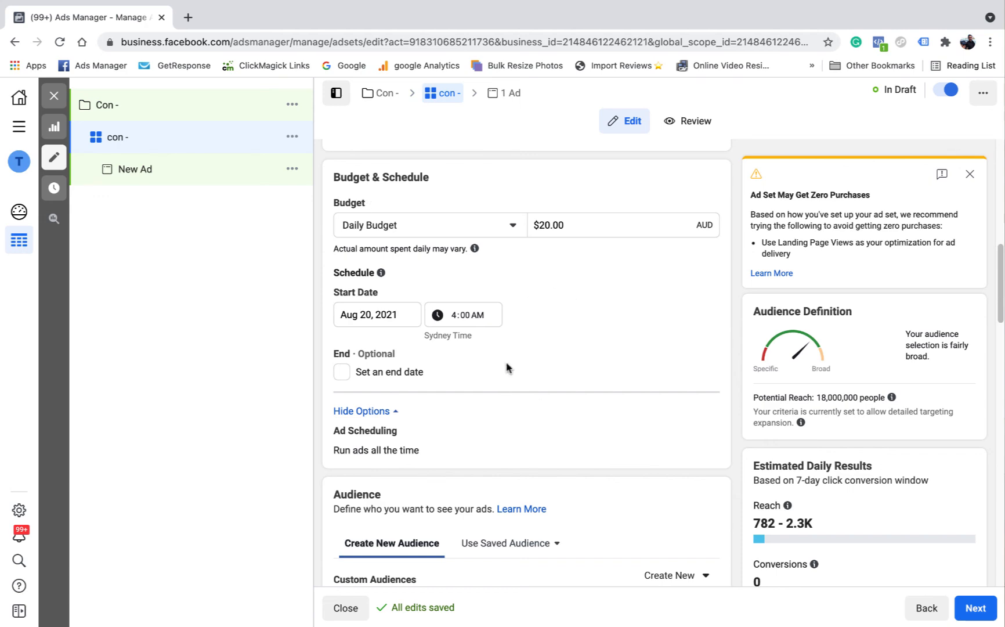
pyautogui.scroll(-4, 507, 367)
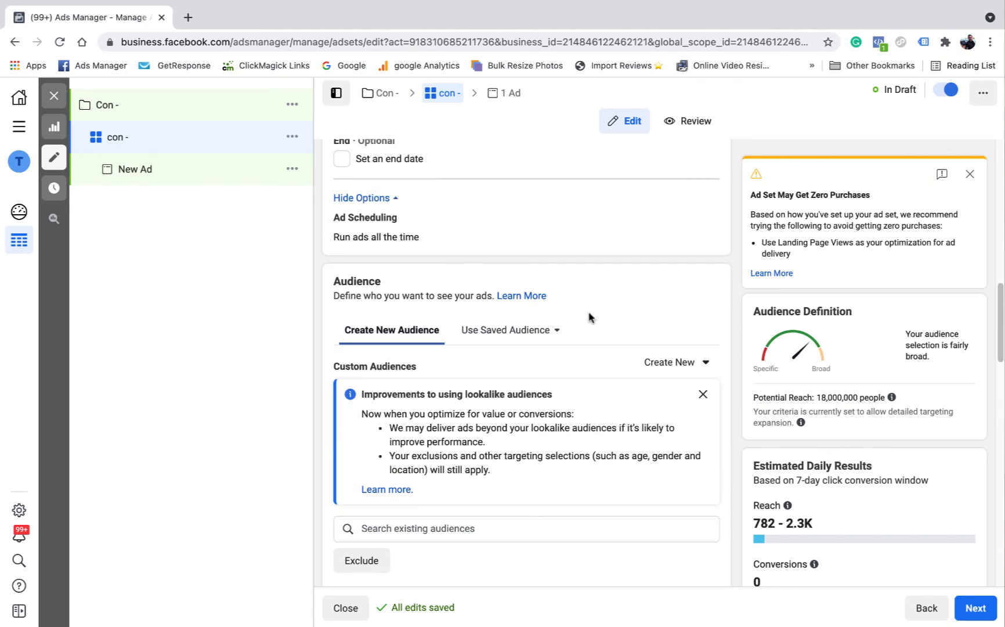
pyautogui.click(703, 394)
pyautogui.scroll(-2, 596, 294)
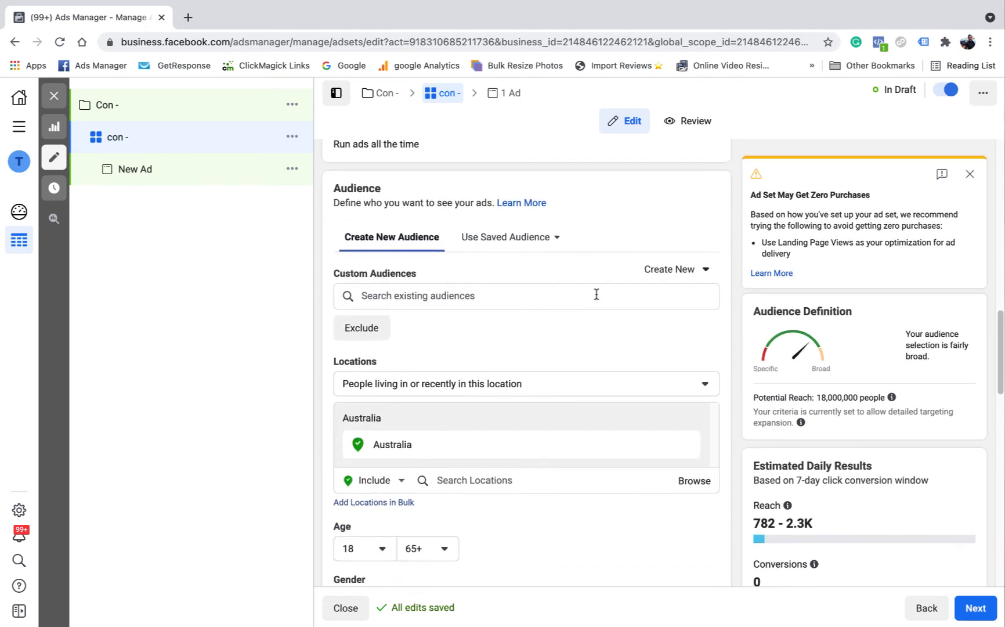
pyautogui.scroll(-6, 596, 294)
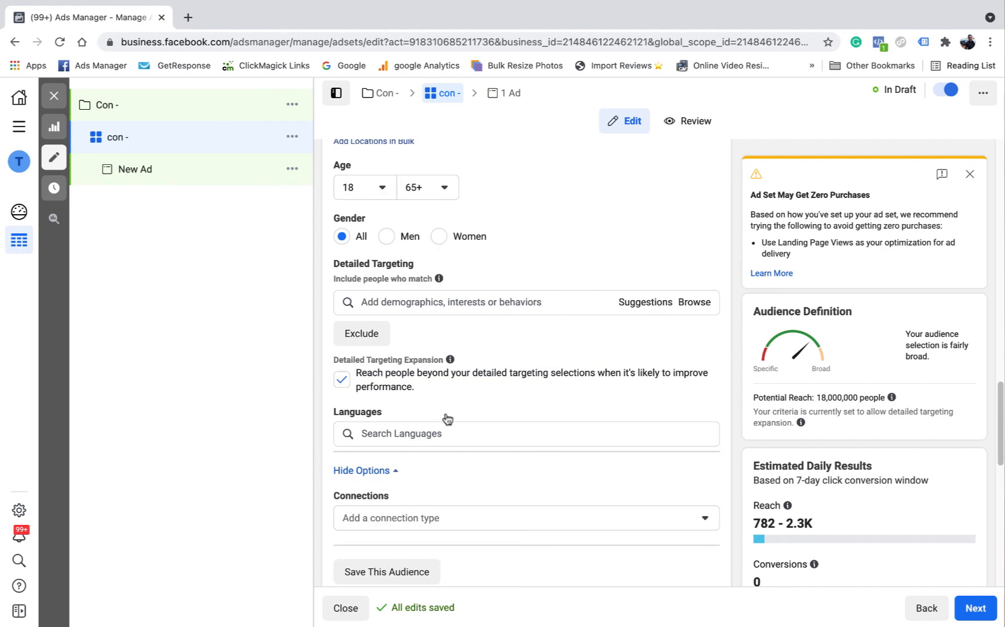
pyautogui.scroll(-4, 580, 351)
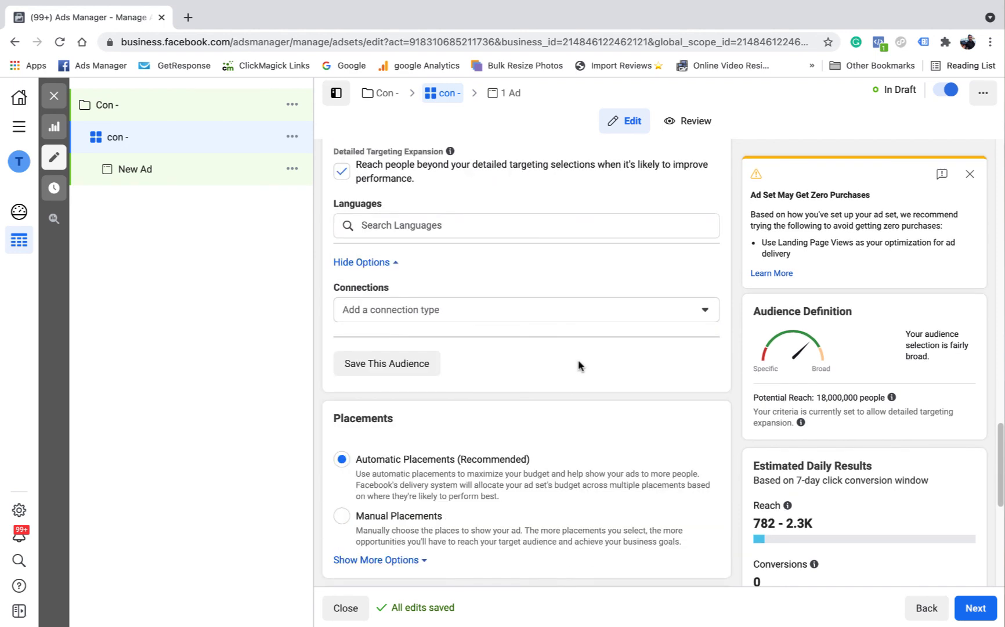
pyautogui.scroll(-7, 569, 319)
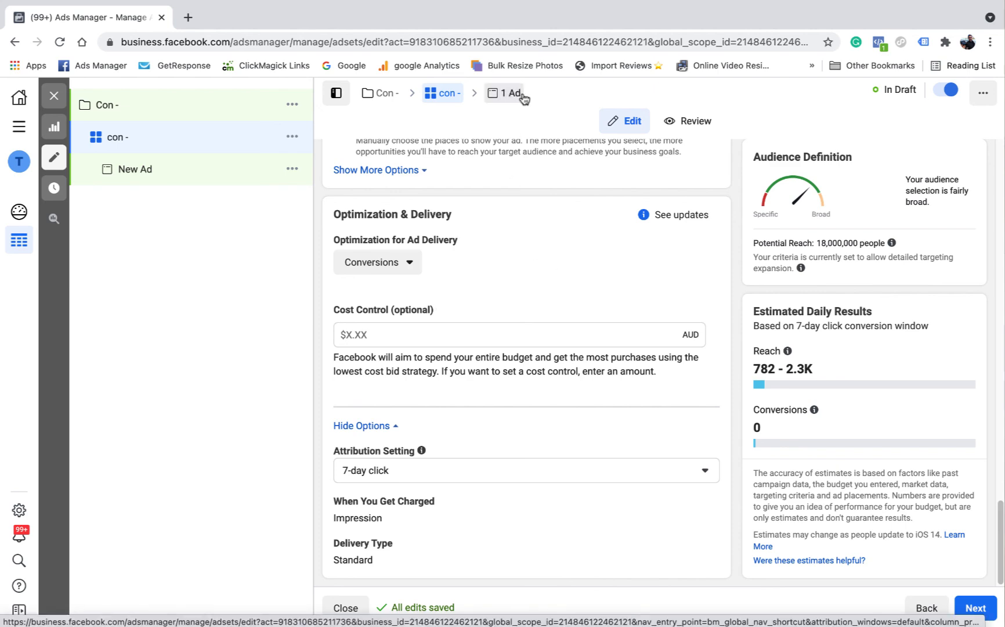
pyautogui.scroll(5, 502, 491)
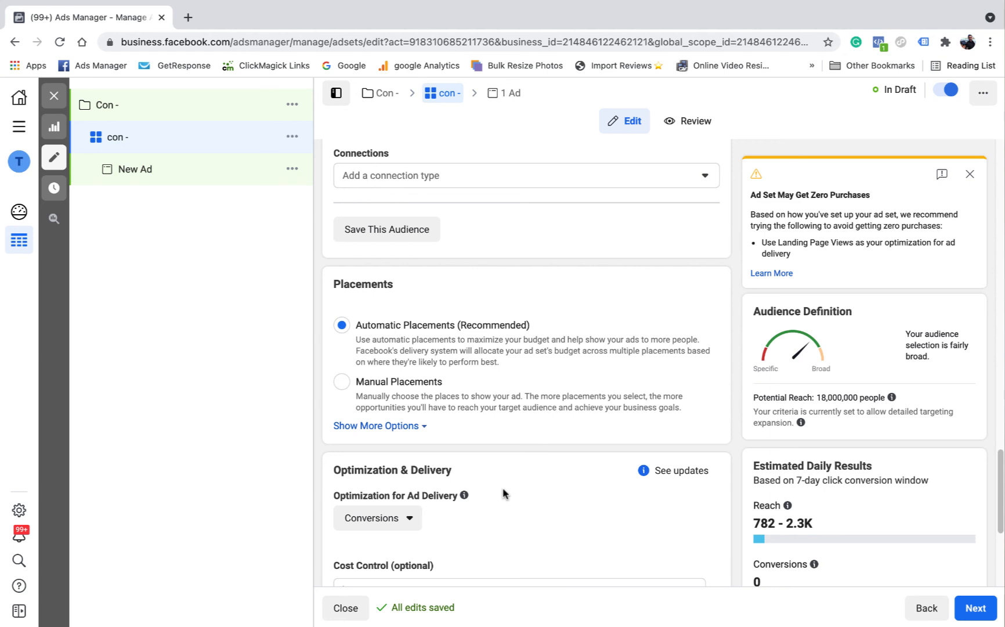